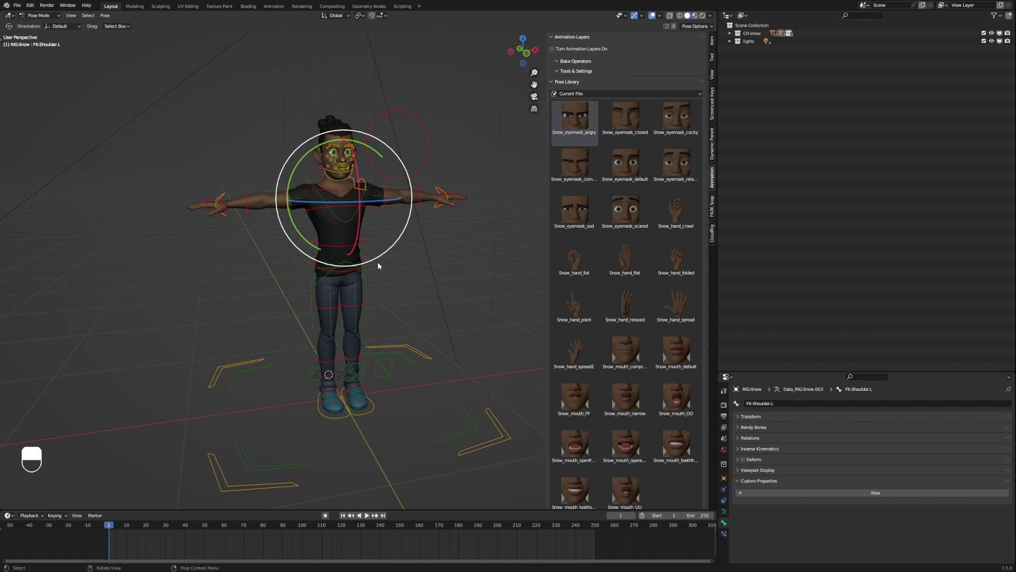
# - Orbit to face the character front-on and get back to the left wrist control selection
pyautogui.moveTo(411, 255)
pyautogui.mouseDown(button='middle')
pyautogui.moveTo(427, 264)
pyautogui.moveTo(386, 224)
pyautogui.mouseUp(button='middle')
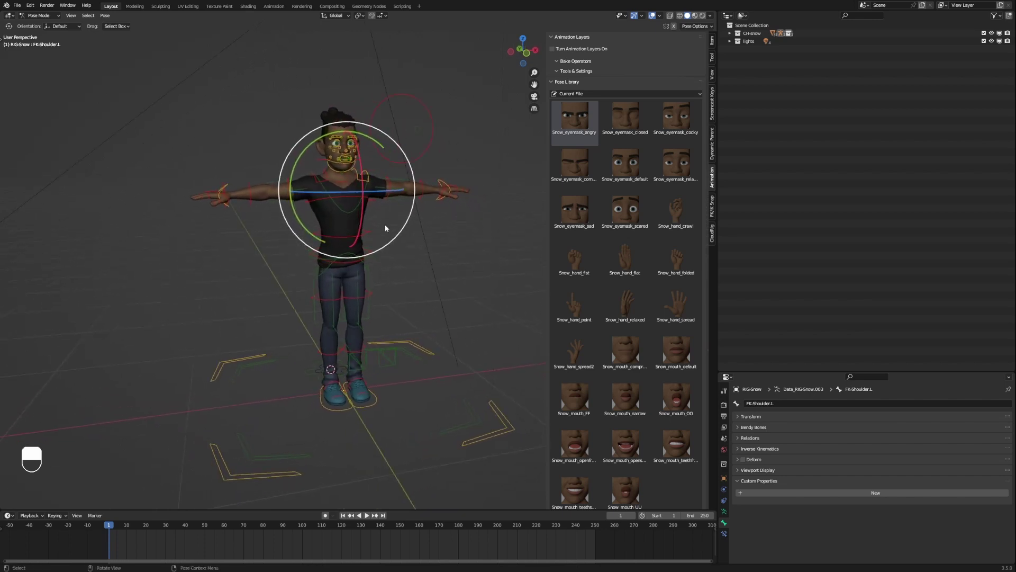
pyautogui.moveTo(424, 285); pyautogui.dragTo(419, 272, button='middle')
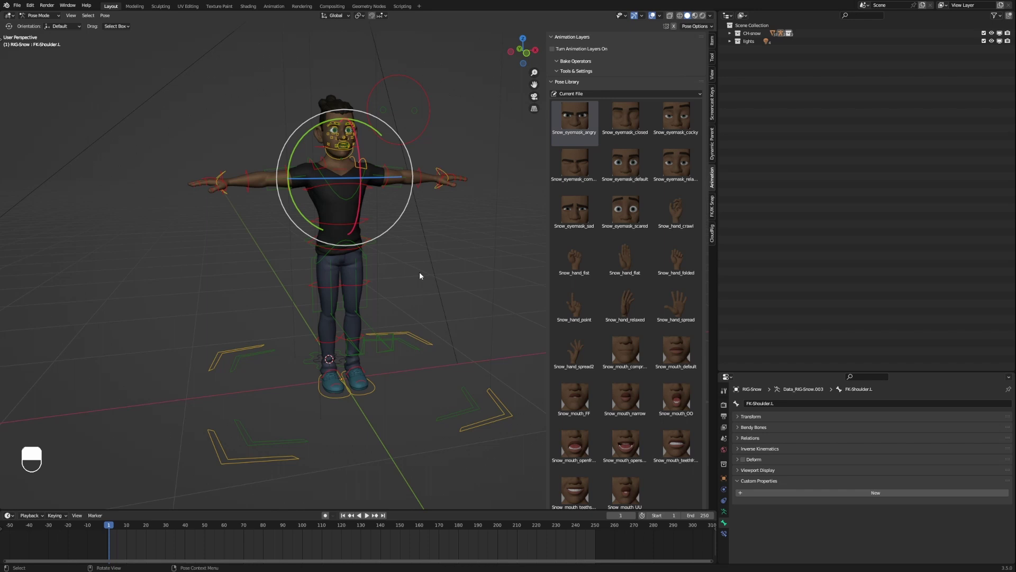
pyautogui.scroll(1, 420, 272)
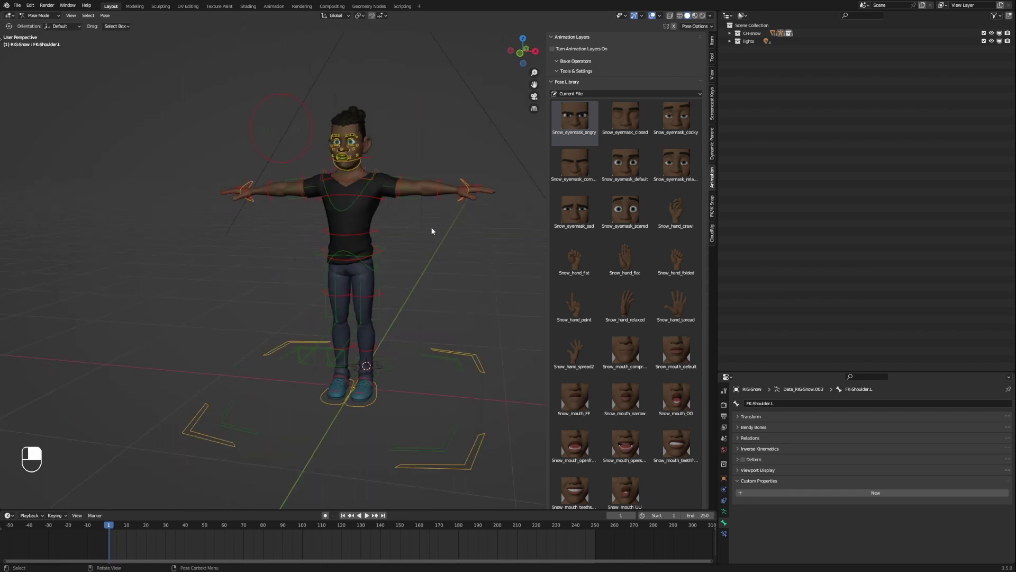
pyautogui.scroll(2, 441, 227)
pyautogui.click(412, 182)
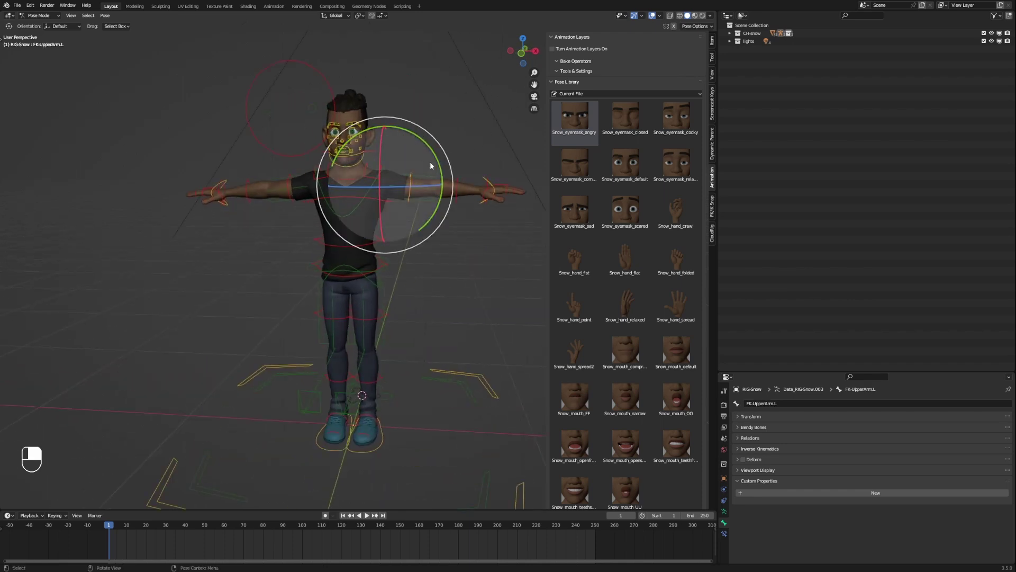
pyautogui.moveTo(425, 149); pyautogui.dragTo(348, 145, button='middle')
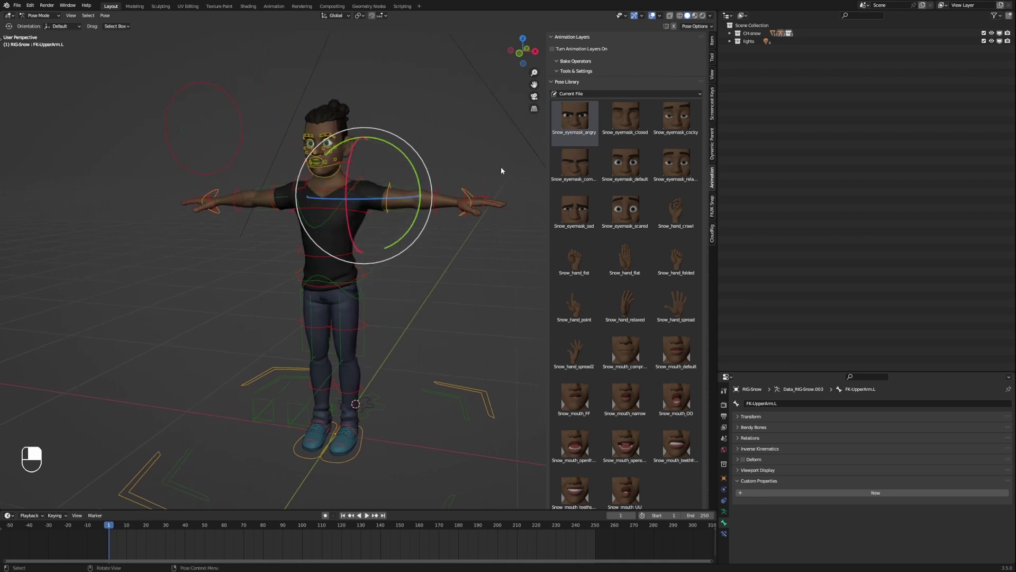
pyautogui.scroll(1, 468, 200)
pyautogui.scroll(2, 460, 166)
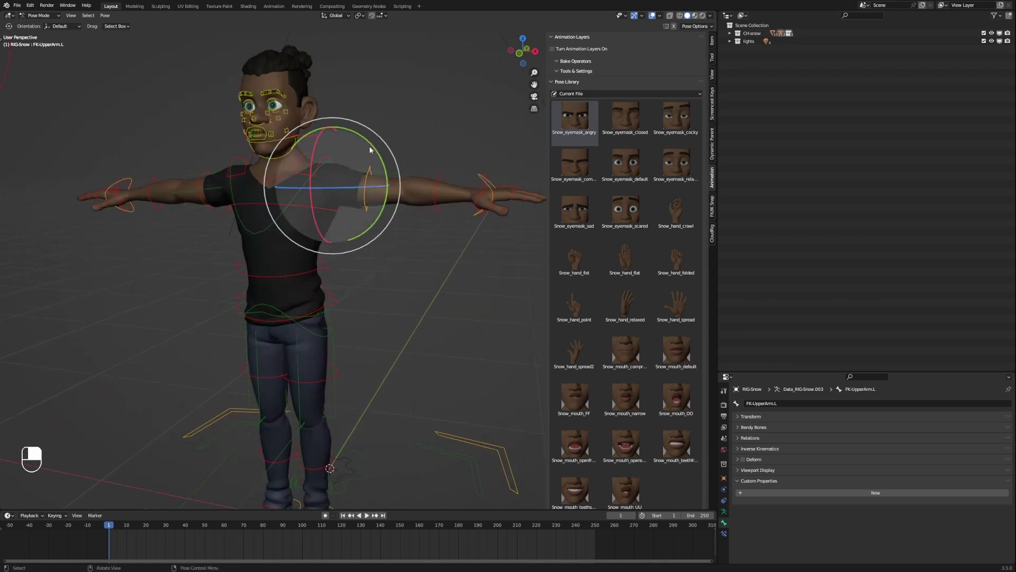
pyautogui.hotkey('ctrl', 'z')
pyautogui.hotkey('ctrl', 'z')
# - Test lowering the left arm with the wrist control, undoing each try back to T-pose
pyautogui.moveTo(448, 202); pyautogui.dragTo(432, 200, button='middle')
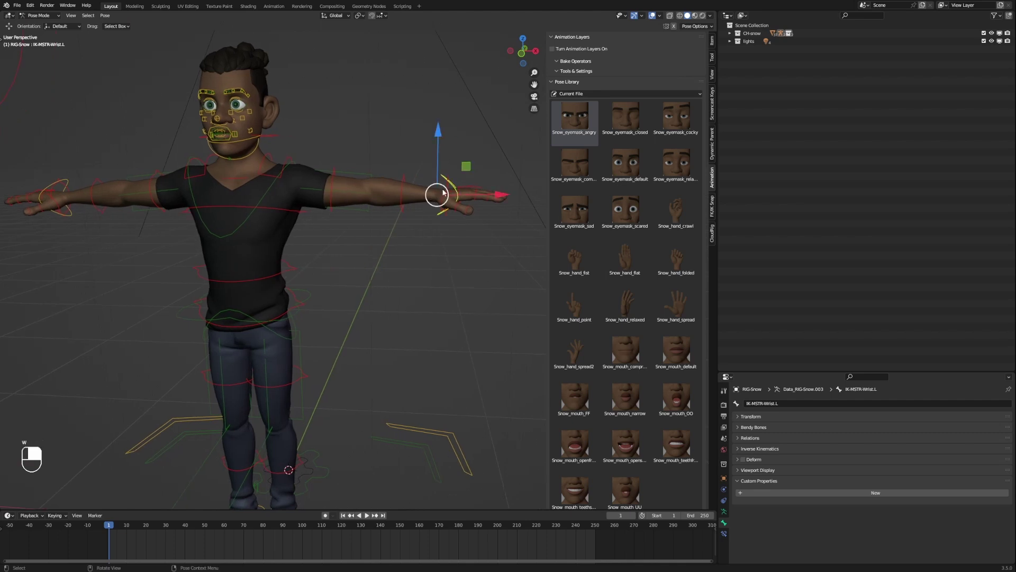
pyautogui.moveTo(433, 200); pyautogui.dragTo(365, 209)
pyautogui.hotkey('ctrl', 'z')
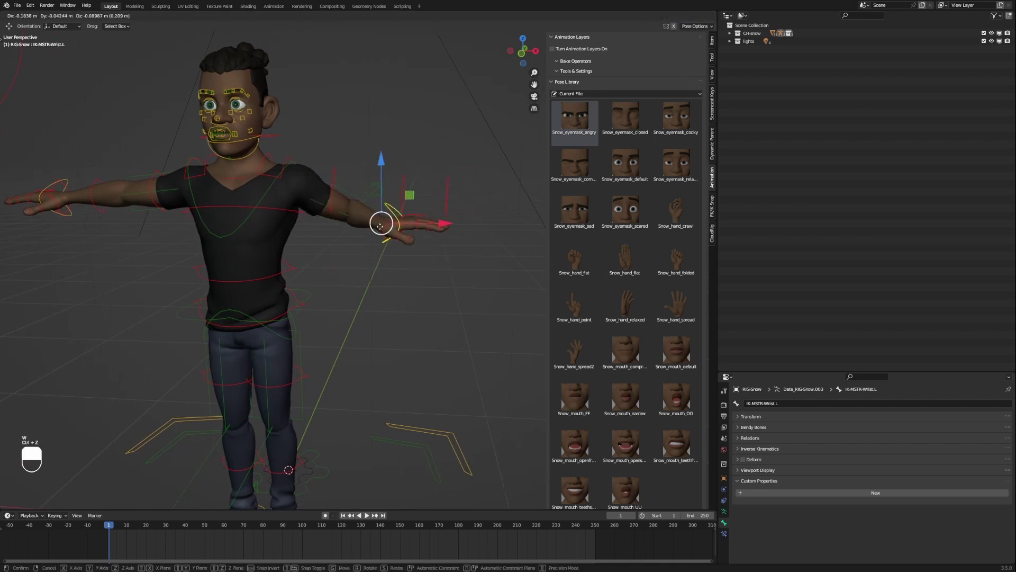
pyautogui.moveTo(438, 195); pyautogui.dragTo(359, 272)
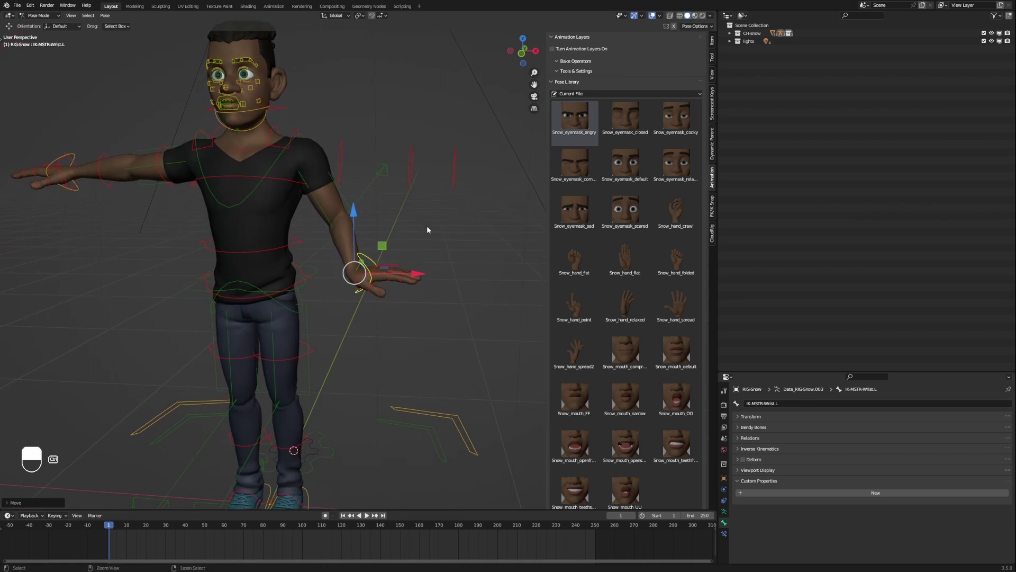
pyautogui.hotkey('ctrl', 'z')
pyautogui.moveTo(426, 225); pyautogui.dragTo(434, 162, button='middle')
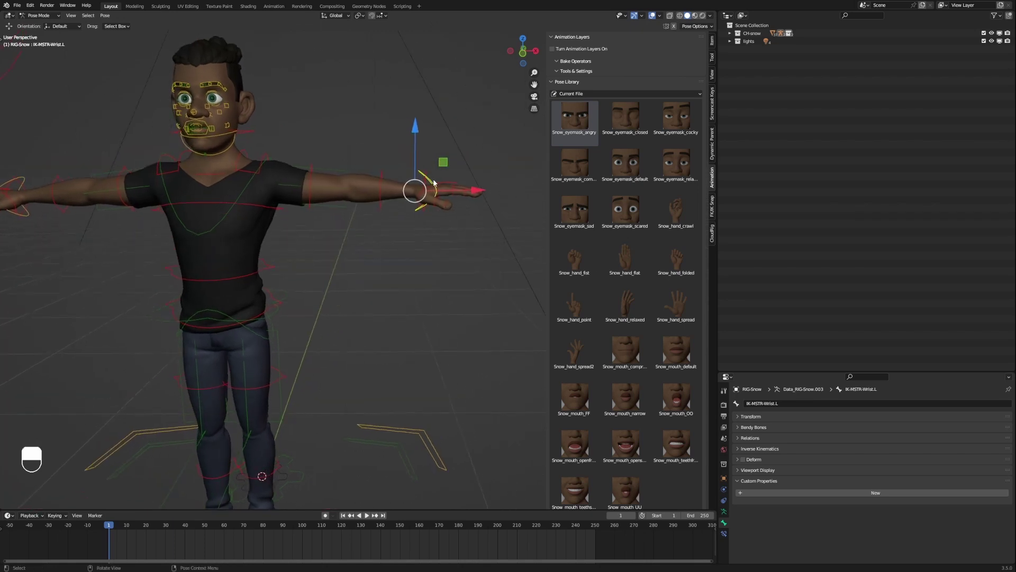
pyautogui.moveTo(415, 191); pyautogui.dragTo(315, 337)
pyautogui.hotkey('ctrl', 'z')
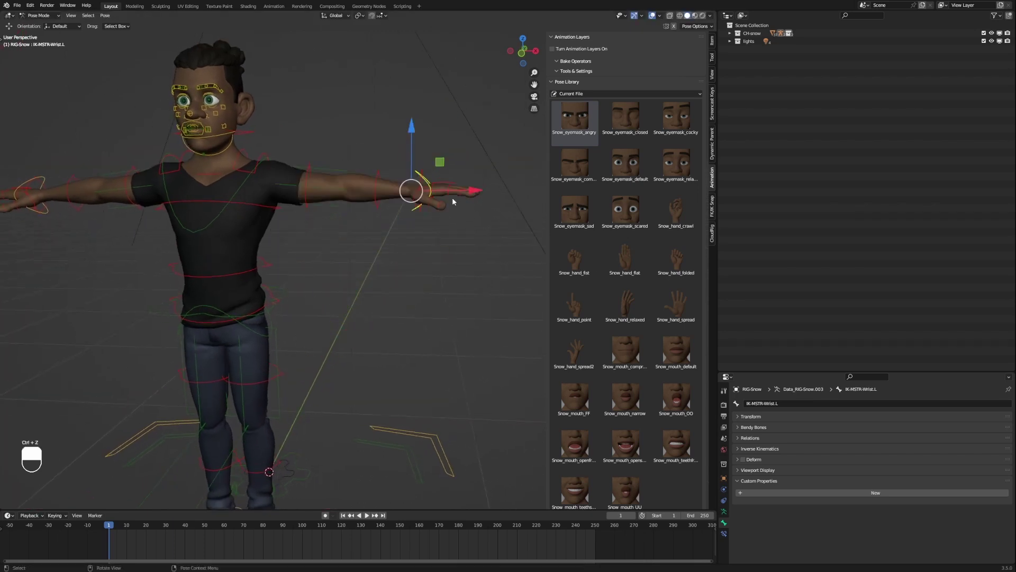
# - Bring up the Insert Keyframe Menu for the wrist and choose which channels to key
pyautogui.moveTo(437, 189); pyautogui.dragTo(439, 175, button='middle')
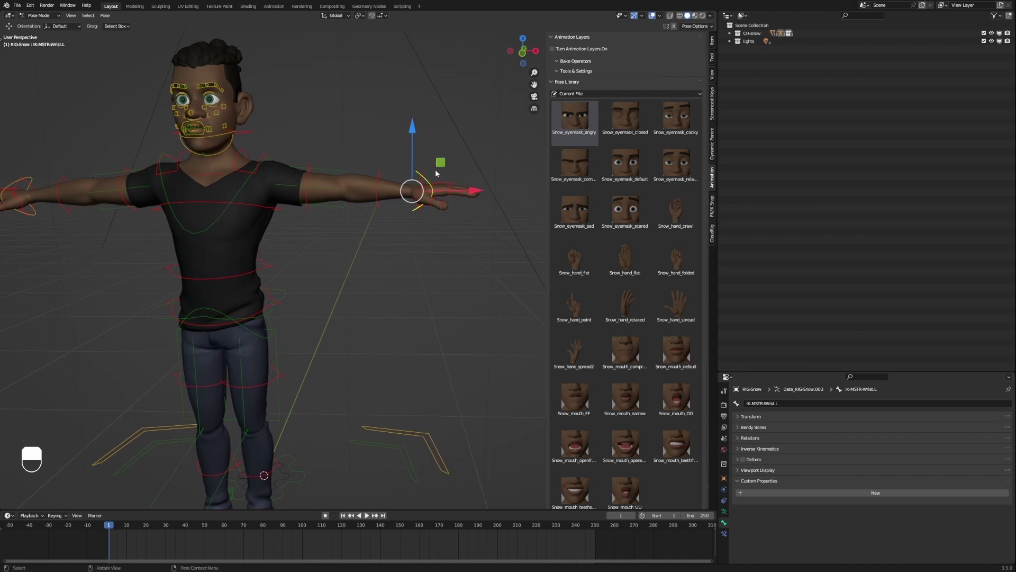
pyautogui.press('i')
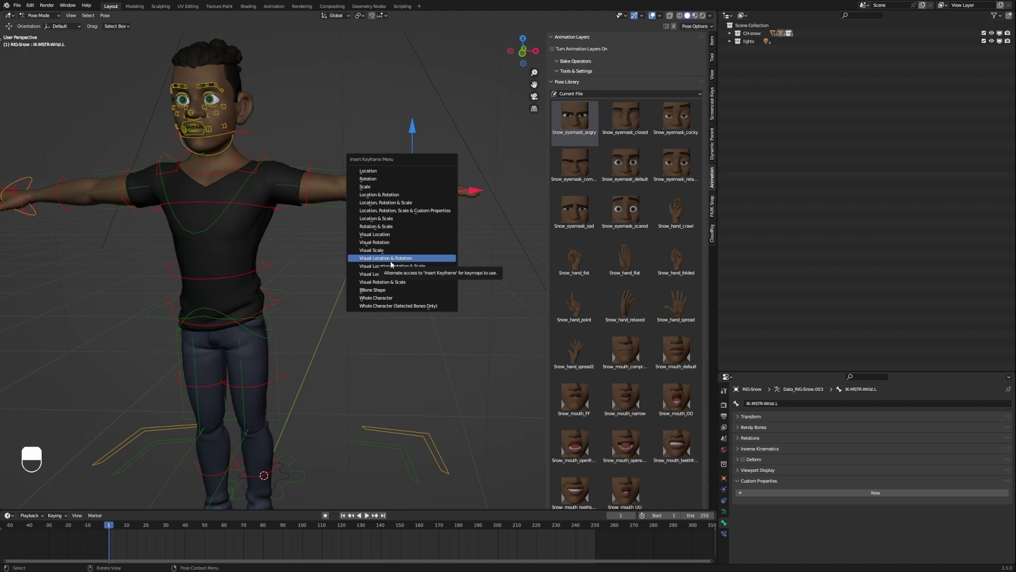
pyautogui.click(397, 211)
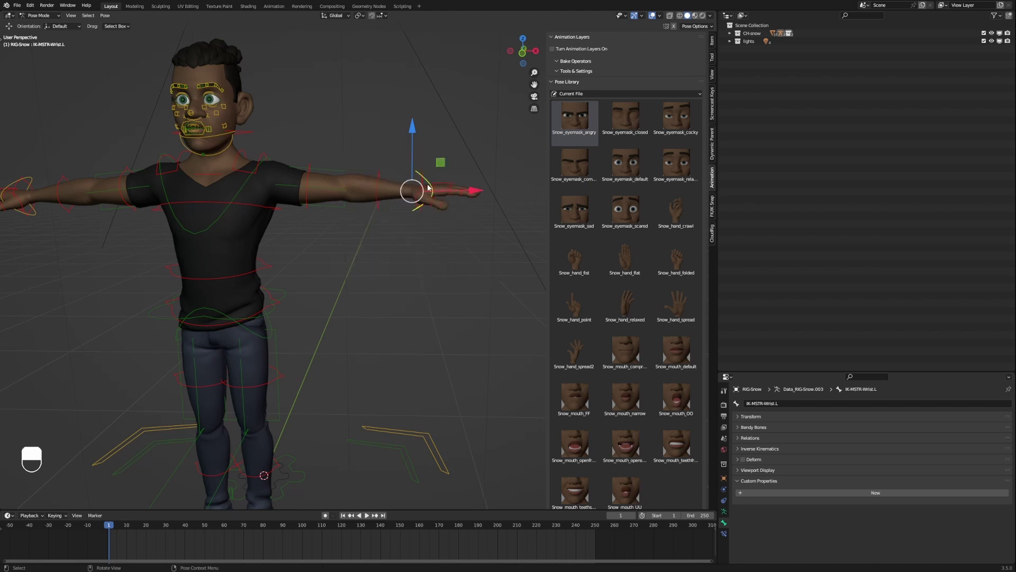
# - Key the wrist's location, rotation and scale at frame 1, then cancel and undo a test move
pyautogui.press('i')
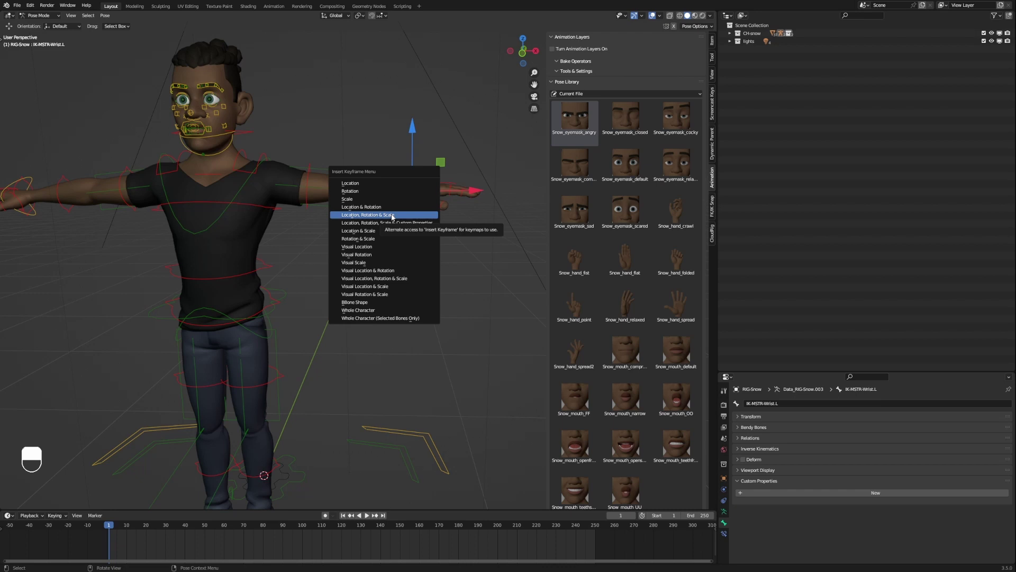
pyautogui.click(392, 216)
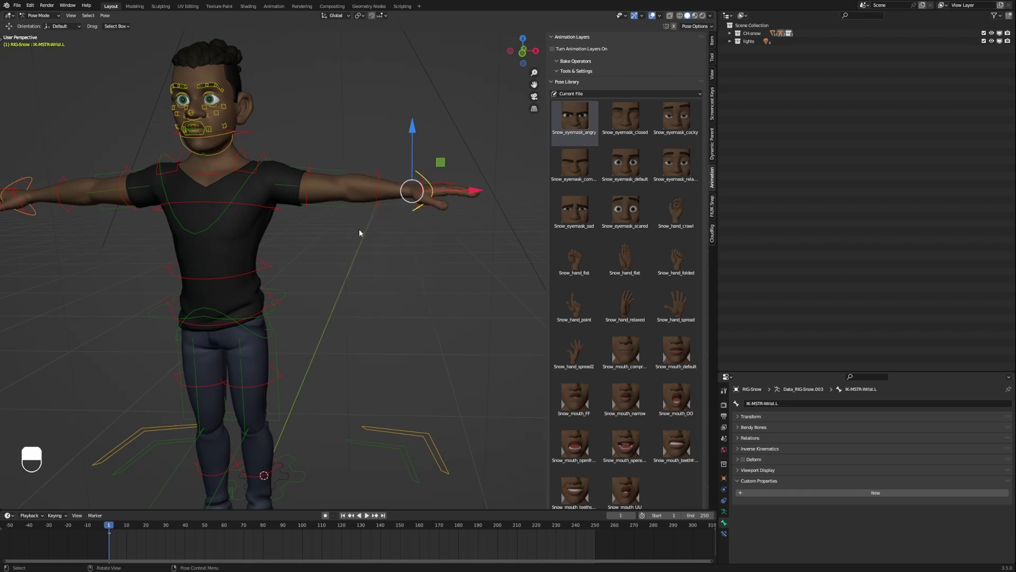
pyautogui.press('g')
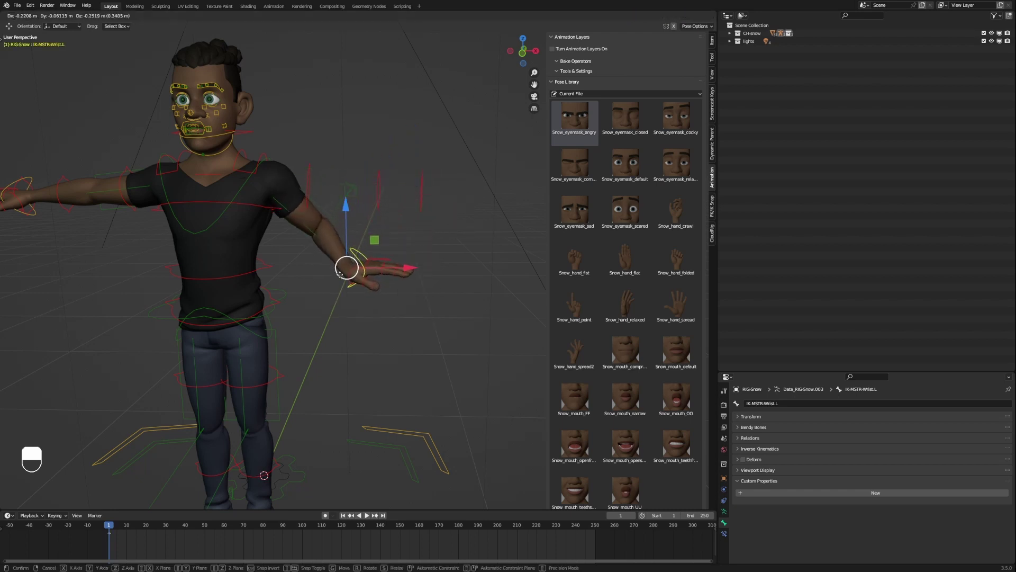
pyautogui.click(347, 268)
pyautogui.hotkey('ctrl', 'z')
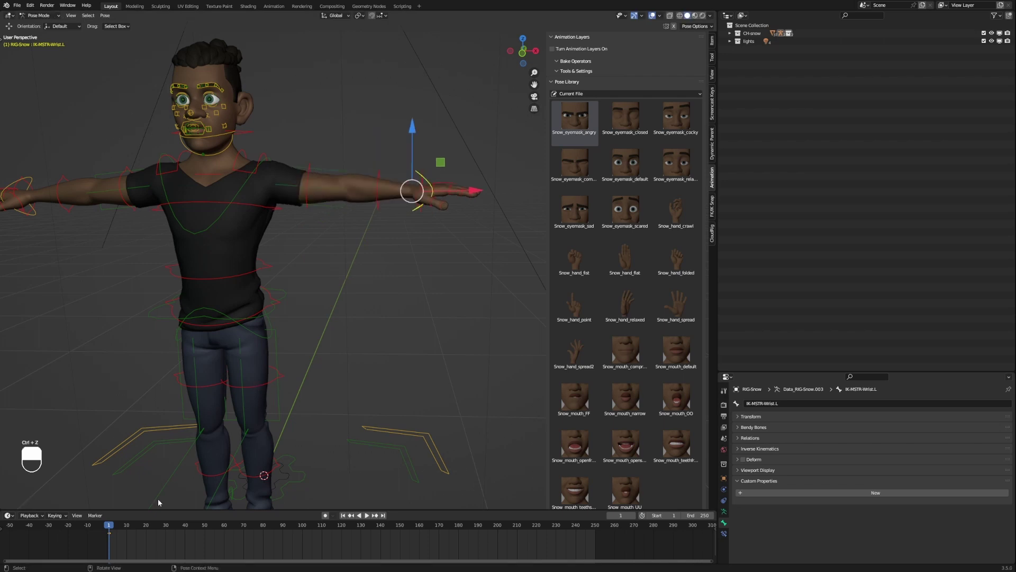
# - Key the wrist lowered to the character's side at a later frame, then undo that pose
pyautogui.moveTo(110, 531); pyautogui.dragTo(147, 526)
pyautogui.press('g')
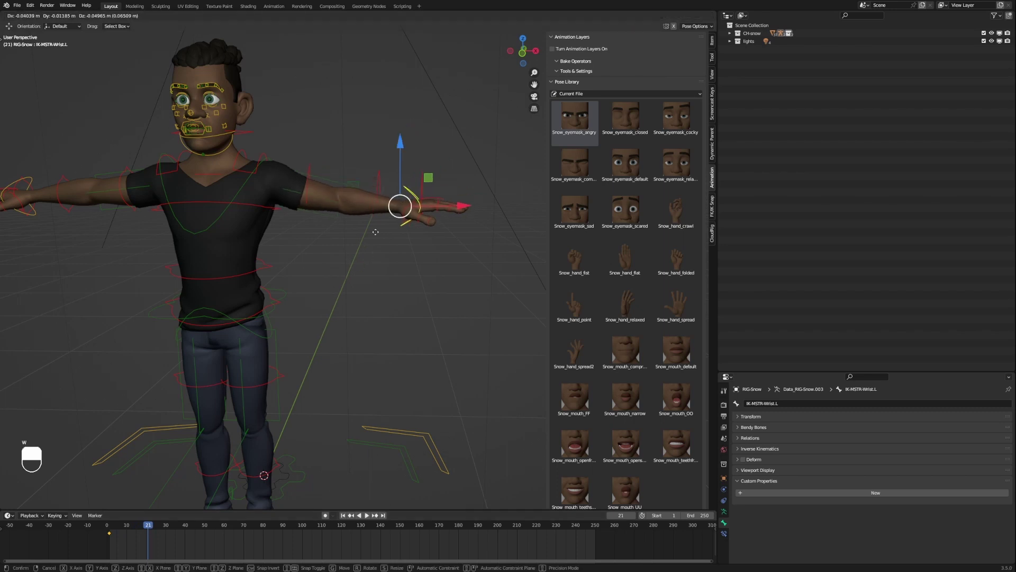
pyautogui.click(298, 305)
pyautogui.press('i')
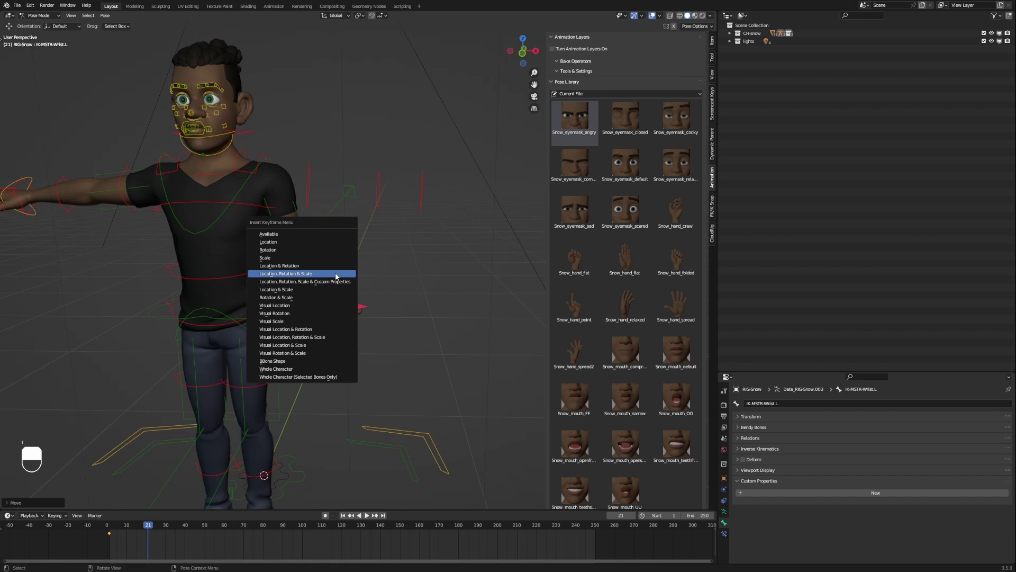
pyautogui.click(335, 275)
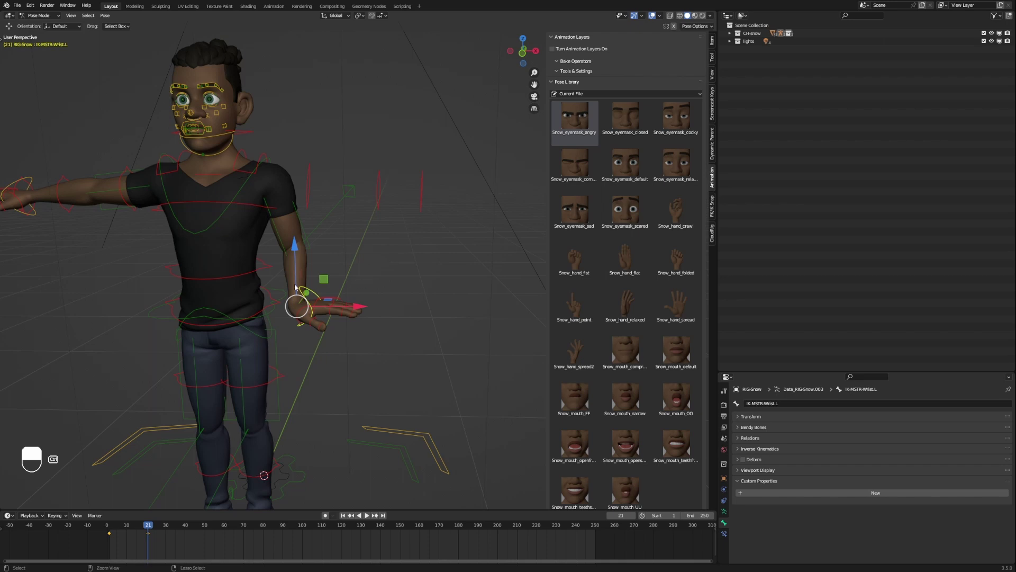
pyautogui.hotkey('ctrl', 'z')
pyautogui.hotkey('ctrl', 'z')
pyautogui.hotkey('ctrl', 'z')
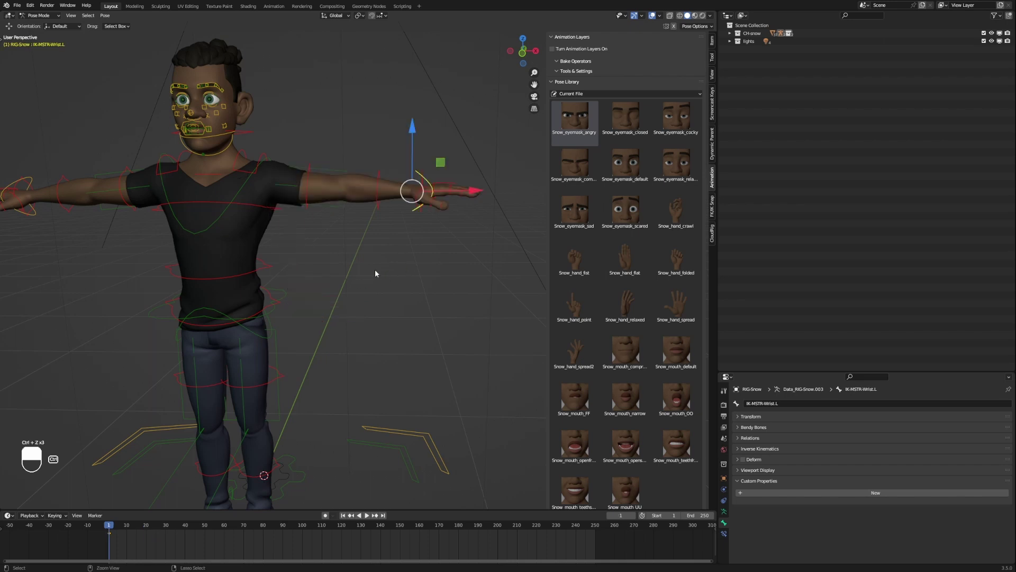
# - Undo one more step and pick Whole Character from the timeline Keying popover's Active Keying Set list
pyautogui.hotkey('ctrl', 'z')
pyautogui.click(63, 518)
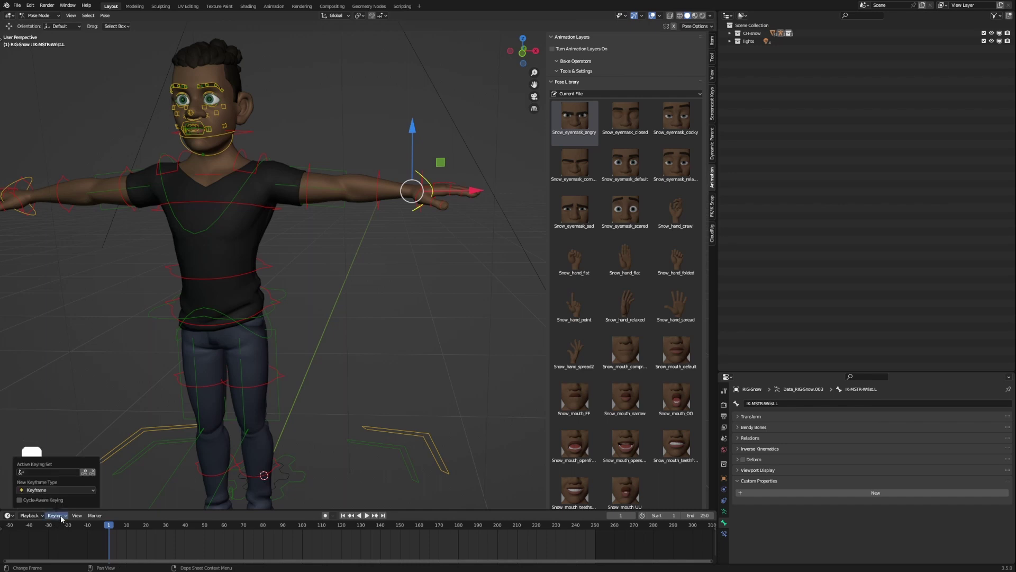
pyautogui.click(49, 472)
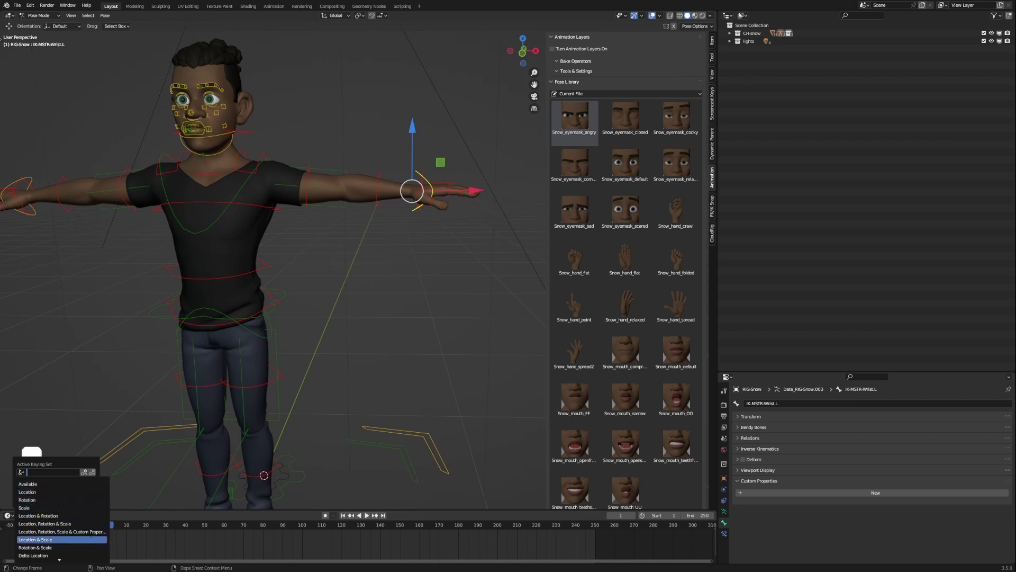
pyautogui.scroll(-5, 48, 524)
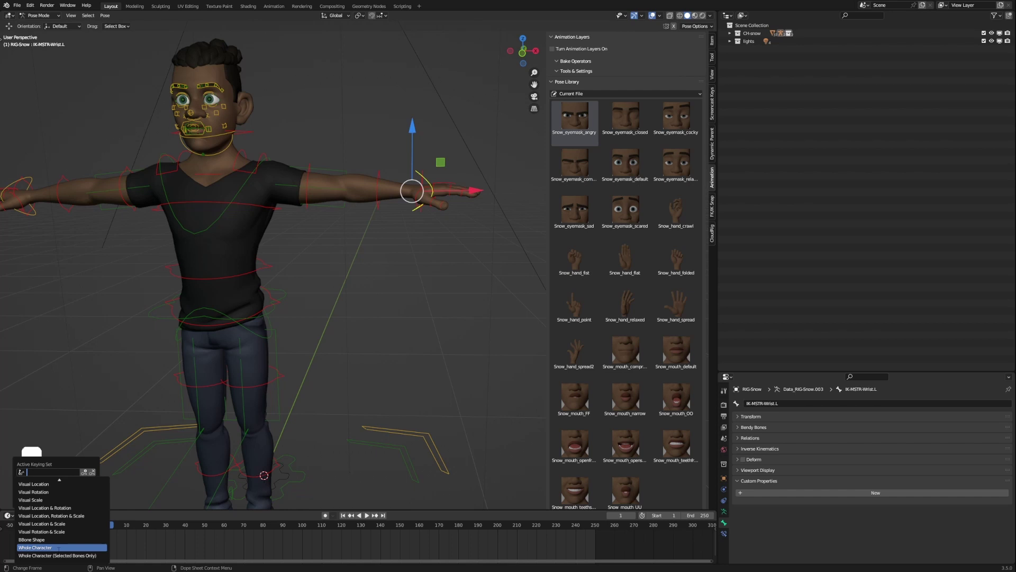
pyautogui.click(57, 548)
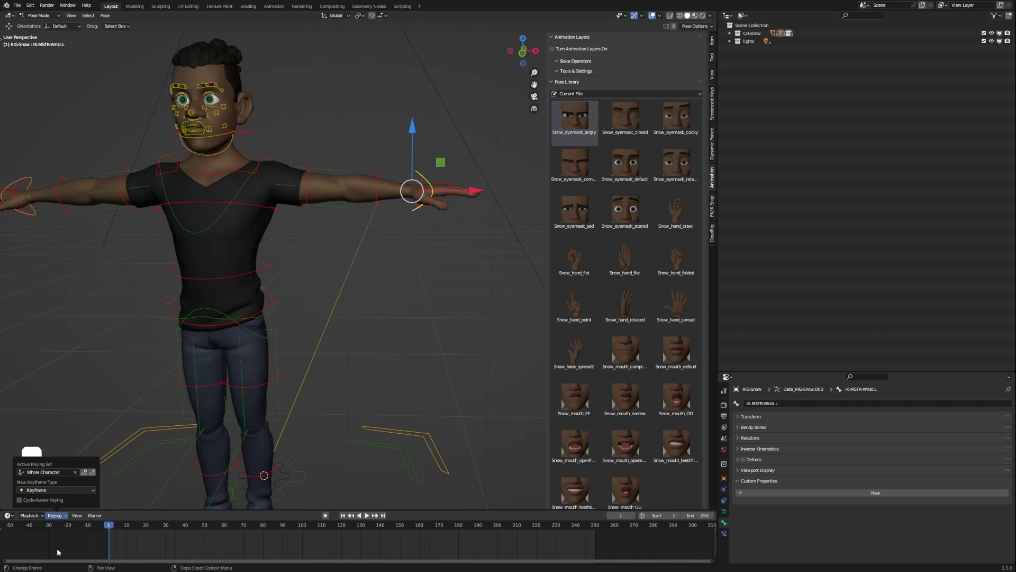
# - At frame 20, lower the left wrist control, key the whole character, and scrub back
pyautogui.moveTo(367, 391); pyautogui.dragTo(436, 323, button='middle')
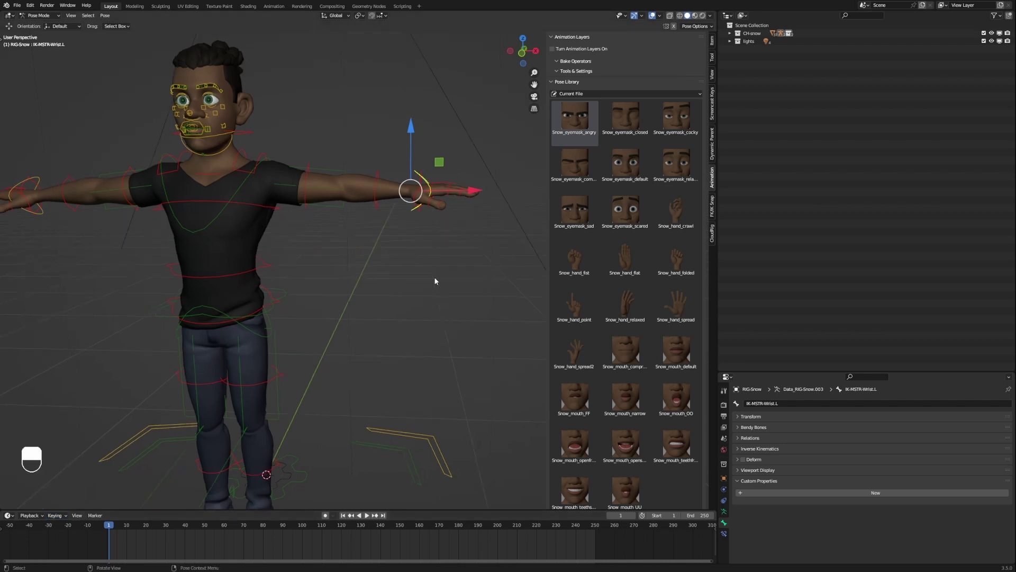
pyautogui.moveTo(430, 277); pyautogui.dragTo(399, 275, button='middle')
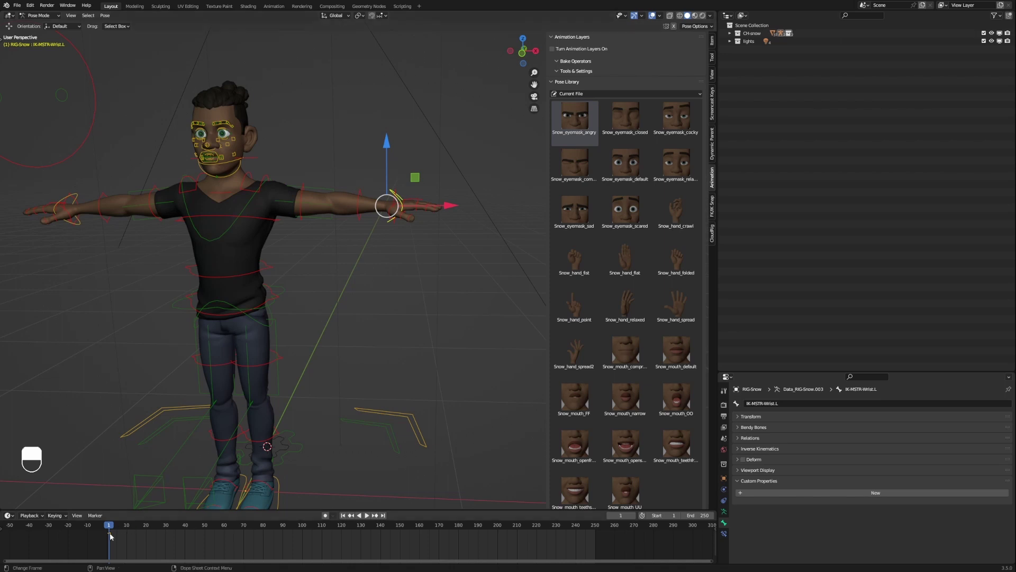
pyautogui.moveTo(110, 531); pyautogui.dragTo(146, 530)
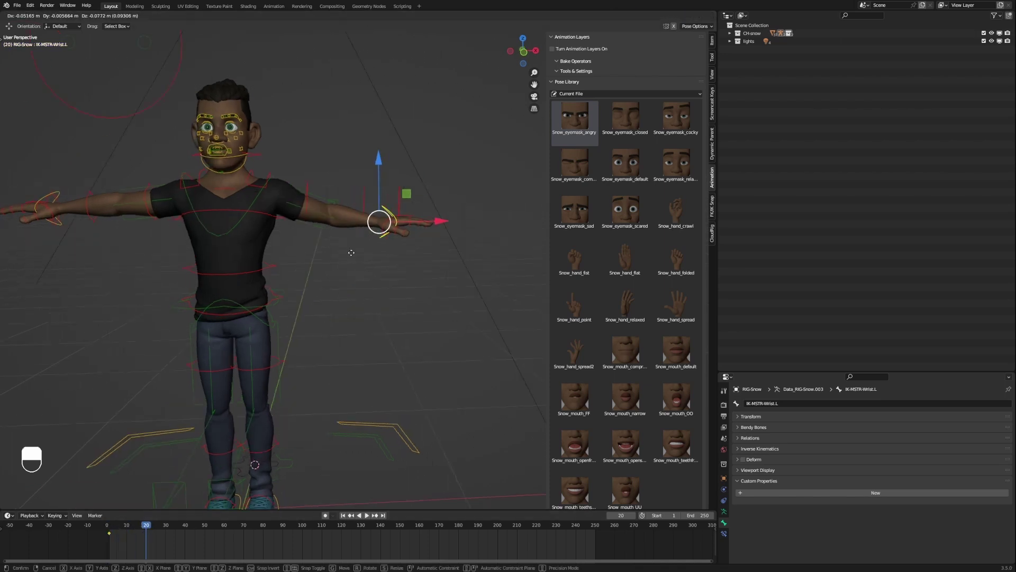
pyautogui.click(391, 268)
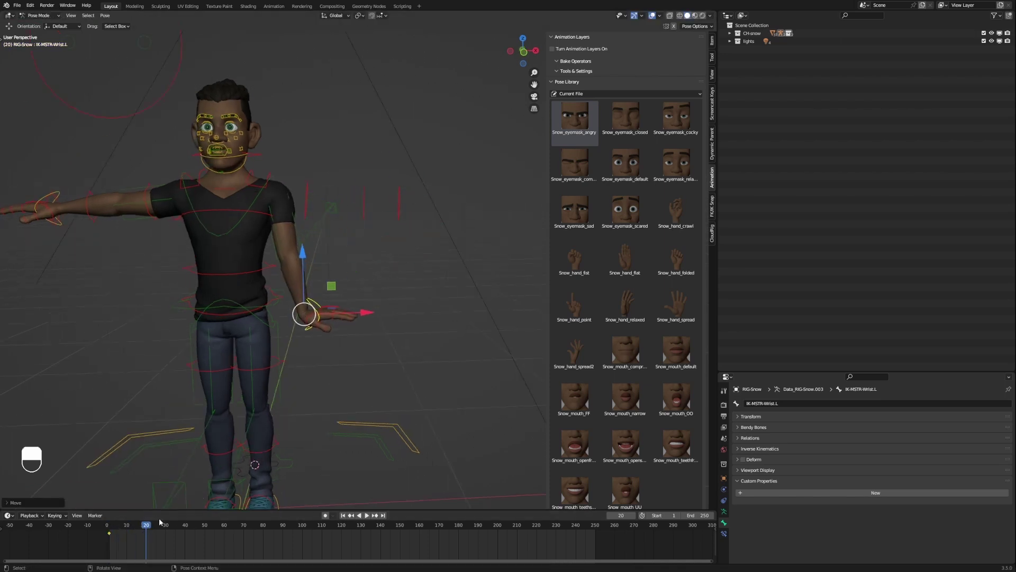
pyautogui.press('i')
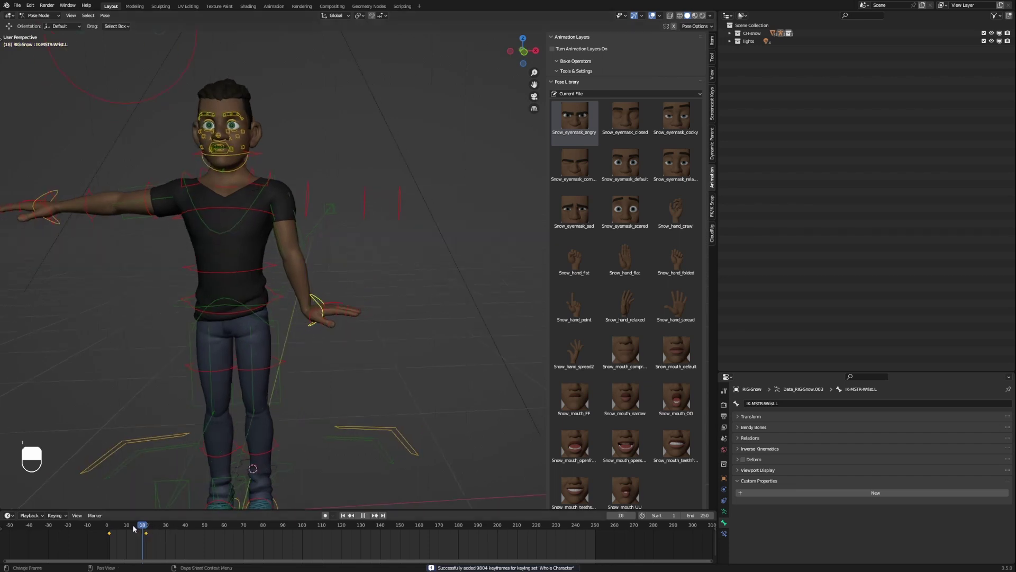
pyautogui.moveTo(142, 525)
pyautogui.mouseDown()
pyautogui.moveTo(116, 531)
pyautogui.moveTo(141, 531)
pyautogui.mouseUp()
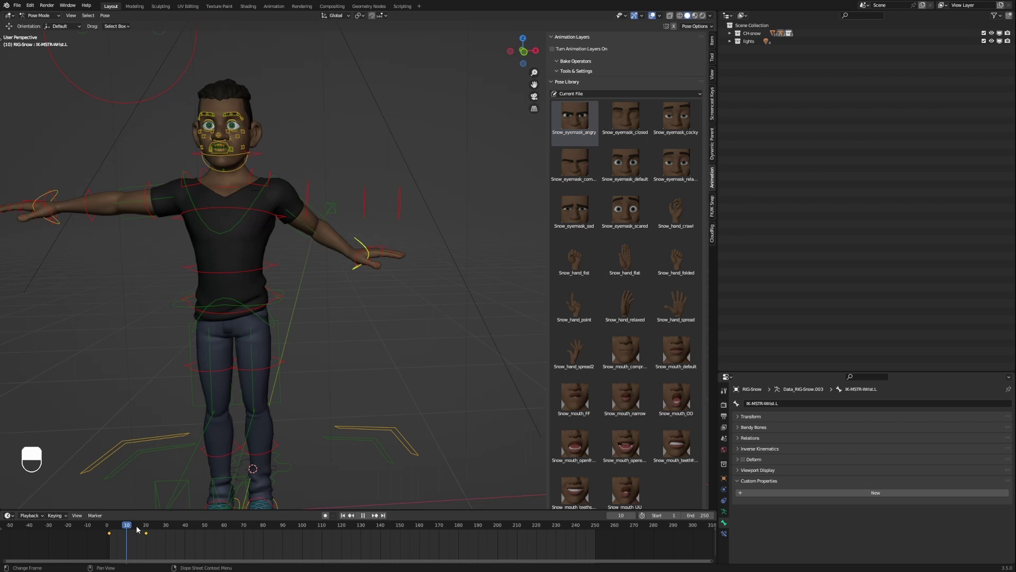
# - Undo back to the T-pose and review the keying sets list in the Keying popover
pyautogui.hotkey('ctrl', 'z')
pyautogui.hotkey('ctrl', 'z')
pyautogui.hotkey('ctrl', 'z')
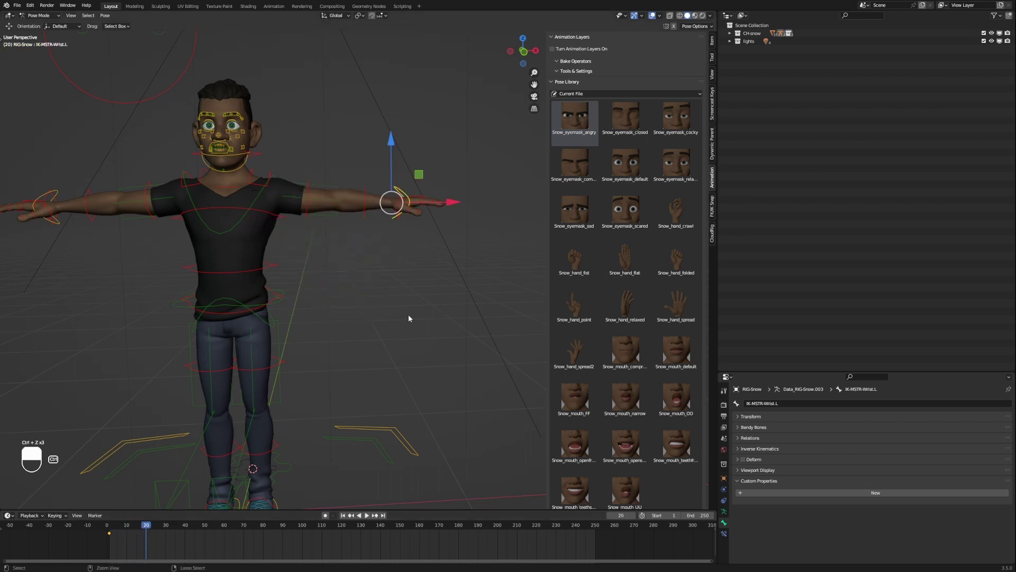
pyautogui.hotkey('ctrl', 'z')
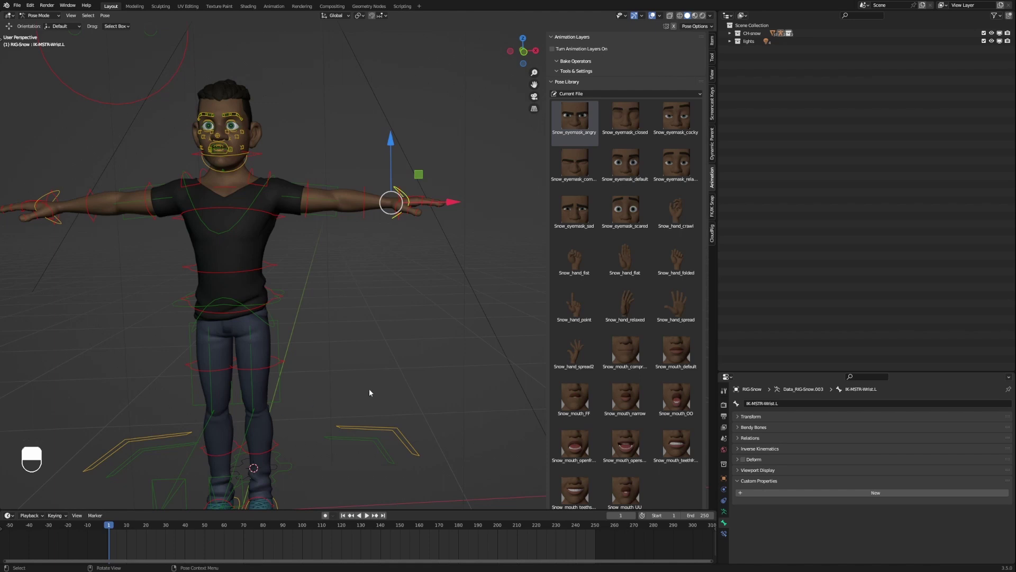
pyautogui.moveTo(370, 389); pyautogui.dragTo(371, 384, button='middle')
pyautogui.click(55, 515)
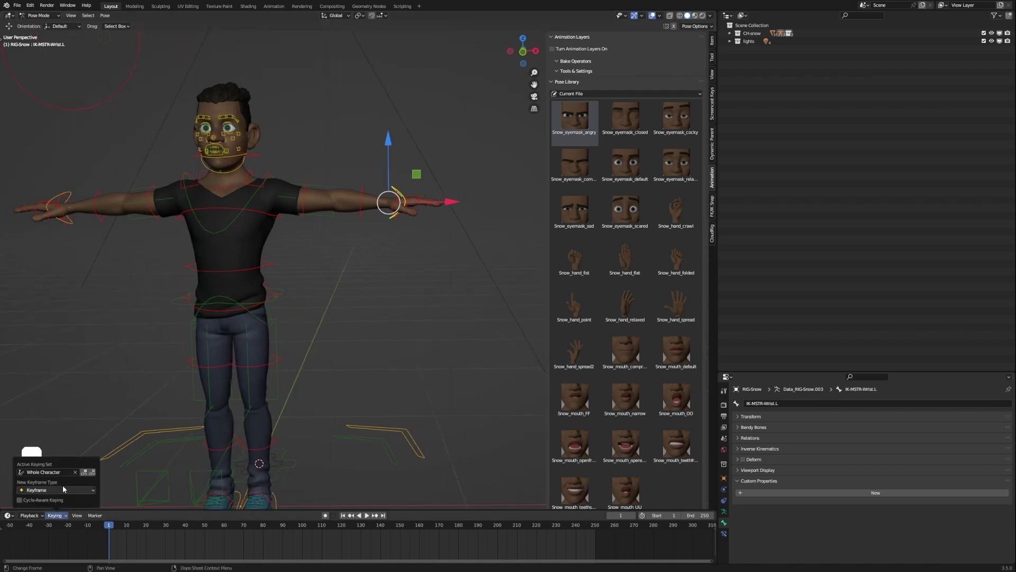
pyautogui.click(44, 471)
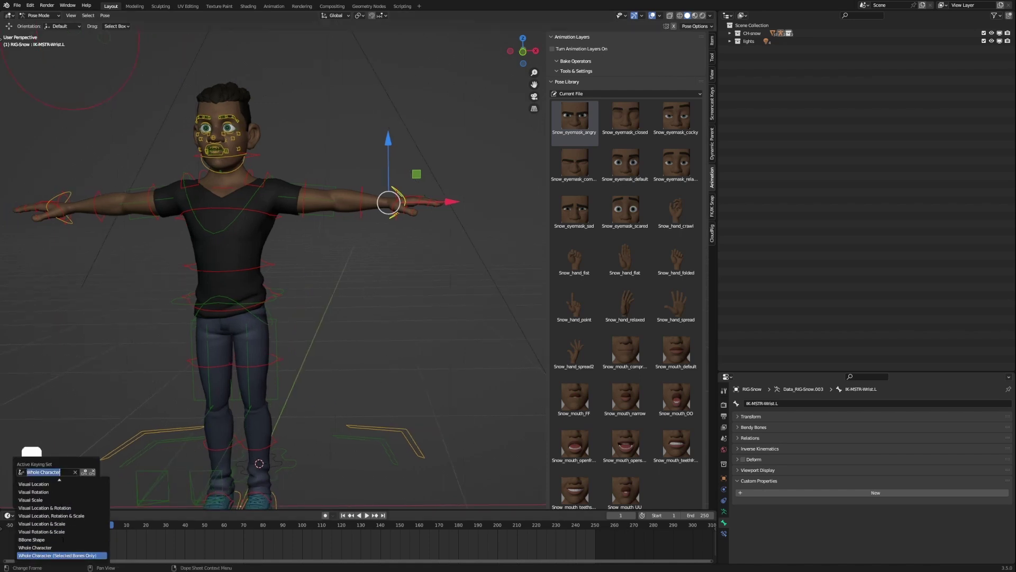
pyautogui.click(47, 524)
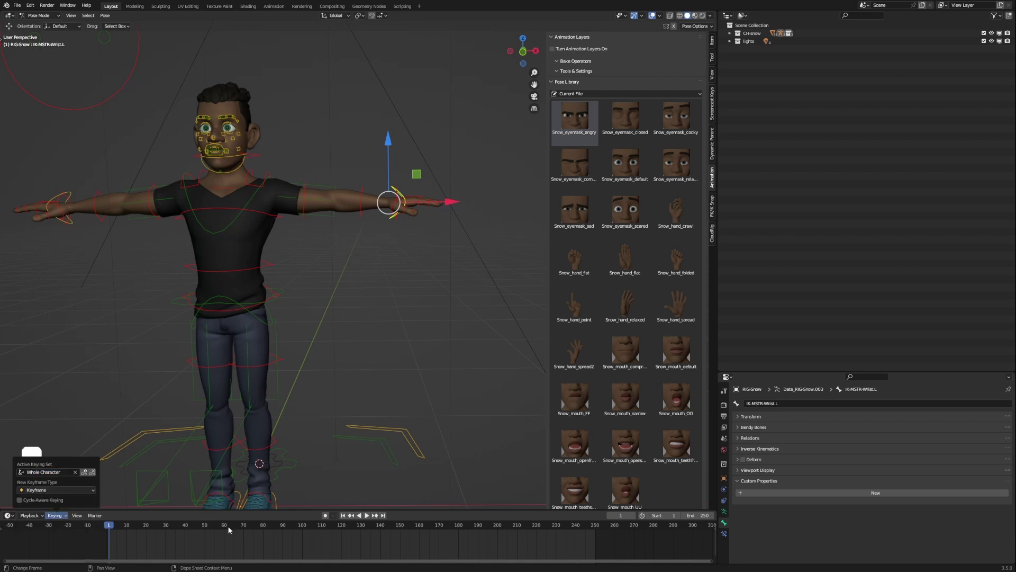
# - Test whole-character keys during playback, undo them, and jump back to the first frame
pyautogui.moveTo(376, 380); pyautogui.dragTo(372, 383, button='middle')
pyautogui.press('i')
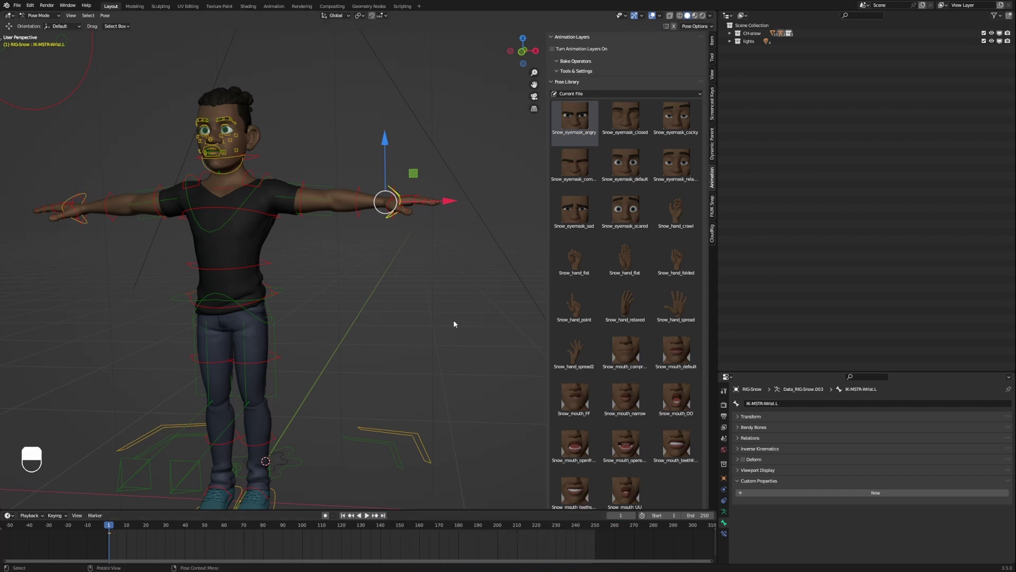
pyautogui.press('space')
pyautogui.press('i')
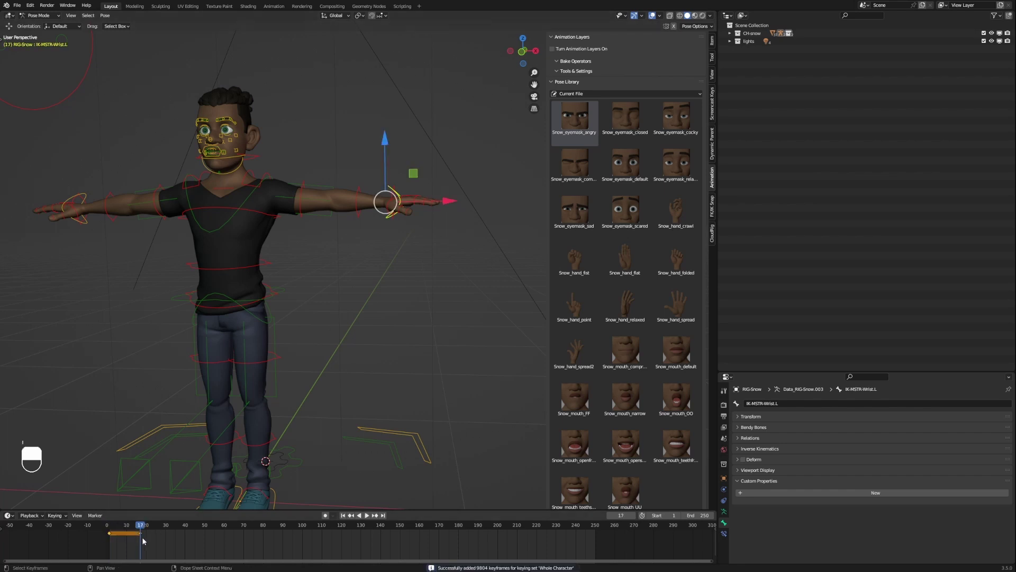
pyautogui.hotkey('ctrl', 'z')
pyautogui.hotkey('shift', 'Left')
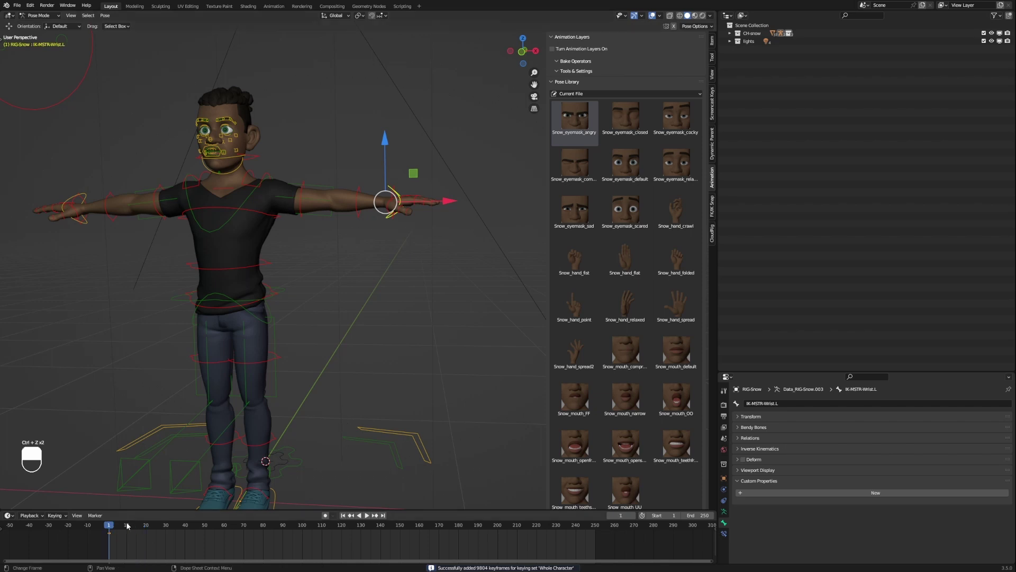
# - Set the active keying set to Whole Character (Selected Bones Only)
pyautogui.click(32, 515)
pyautogui.press('Escape')
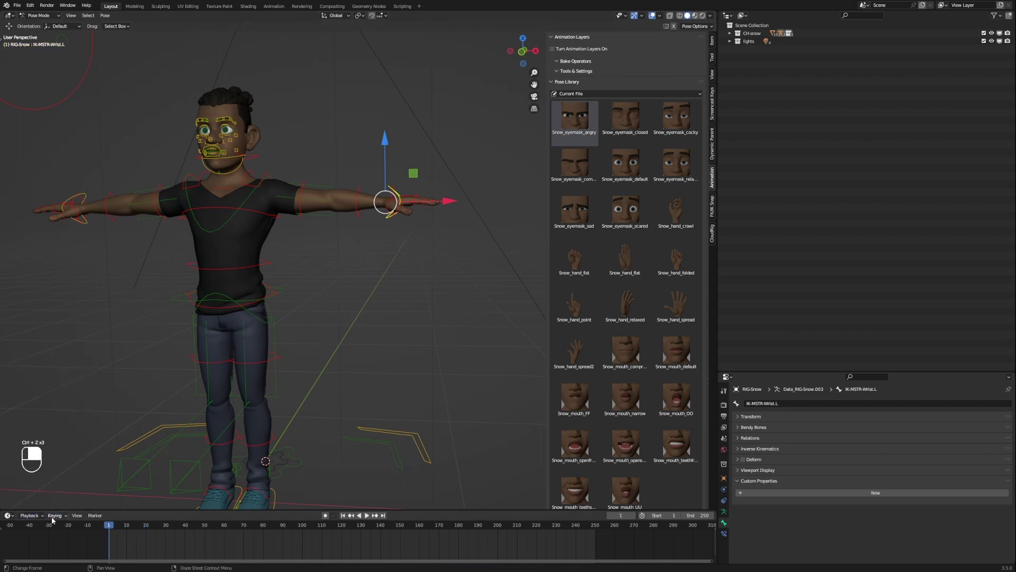
pyautogui.hotkey('ctrl', 'shift', 'alt', 'i')
pyautogui.click(48, 490)
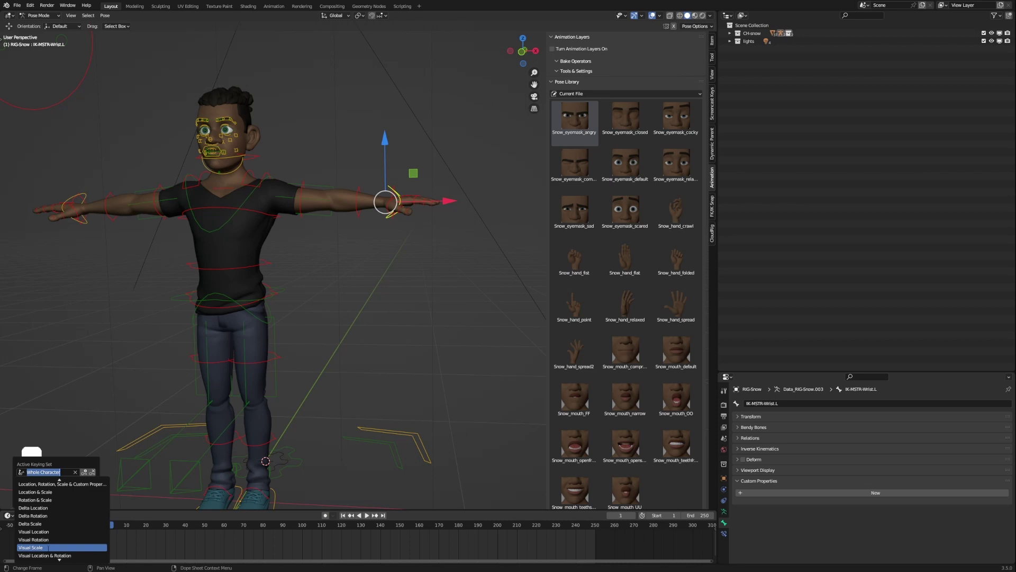
pyautogui.scroll(-5, 60, 540)
pyautogui.click(59, 555)
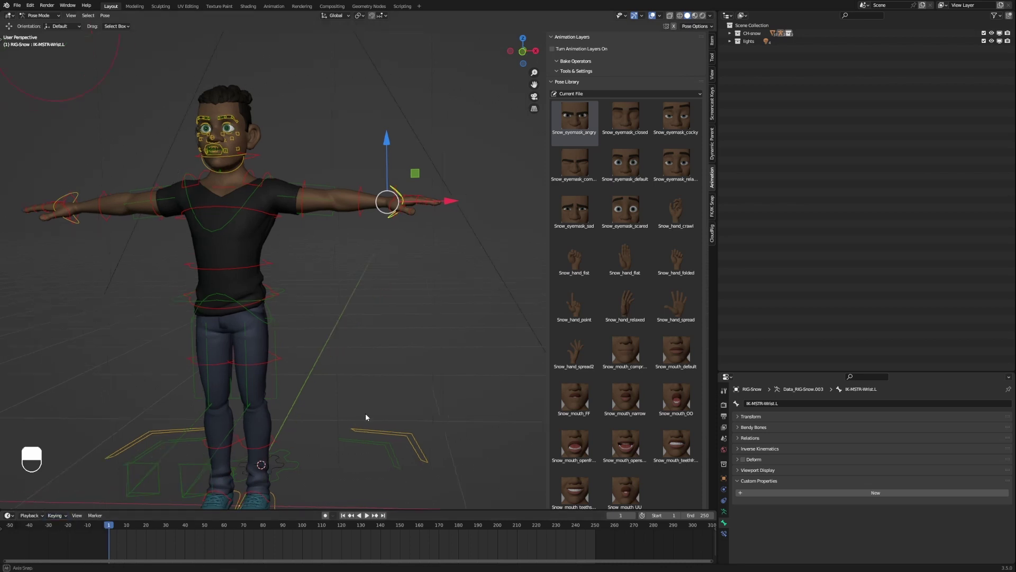
# - Key the selected bones at frame 1, test-lower the wrist at frame 22, then undo
pyautogui.moveTo(334, 397); pyautogui.dragTo(386, 283, button='middle')
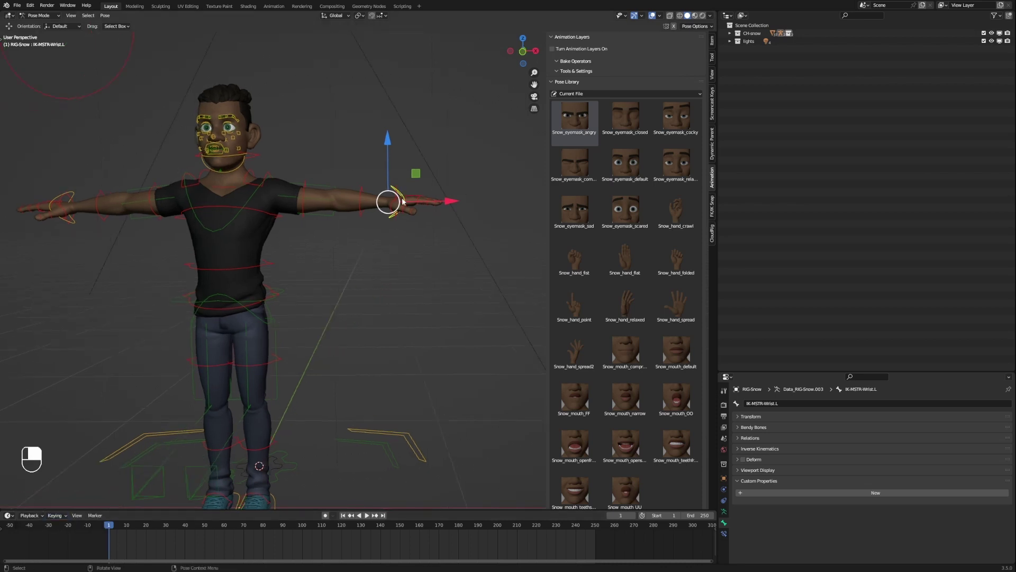
pyautogui.press('i')
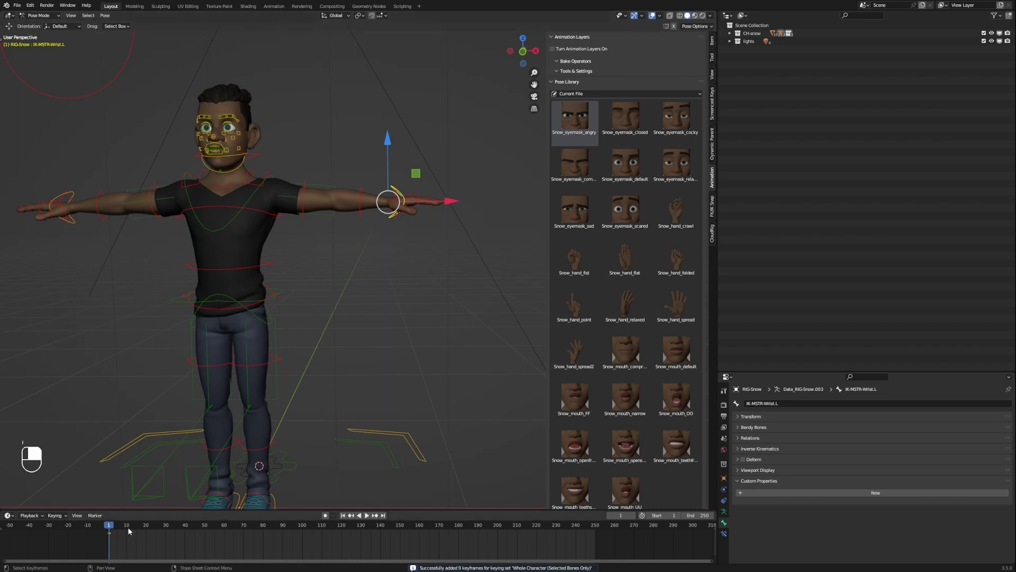
pyautogui.press('Up')
pyautogui.press('Up')
pyautogui.press('g')
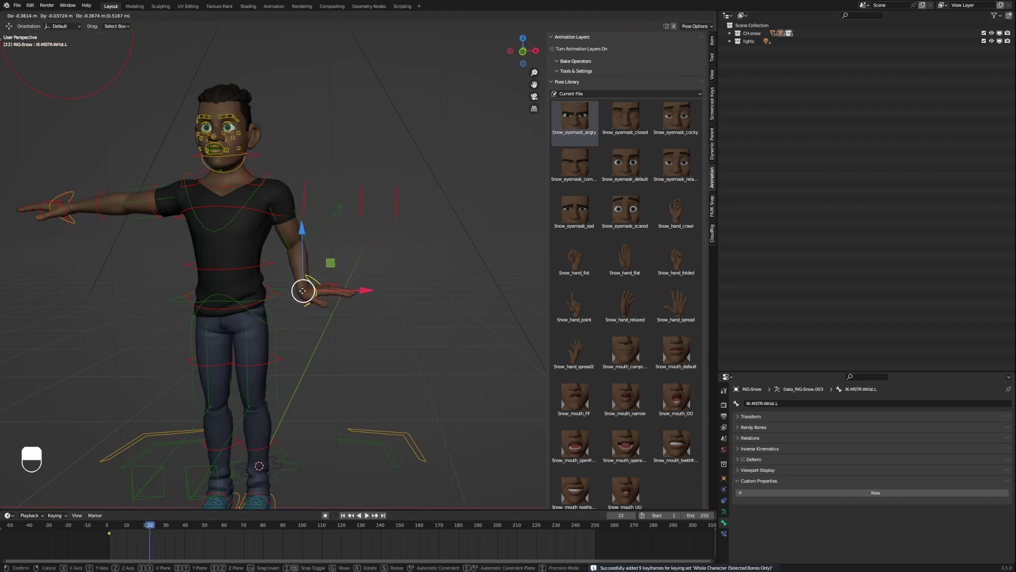
pyautogui.click(306, 290)
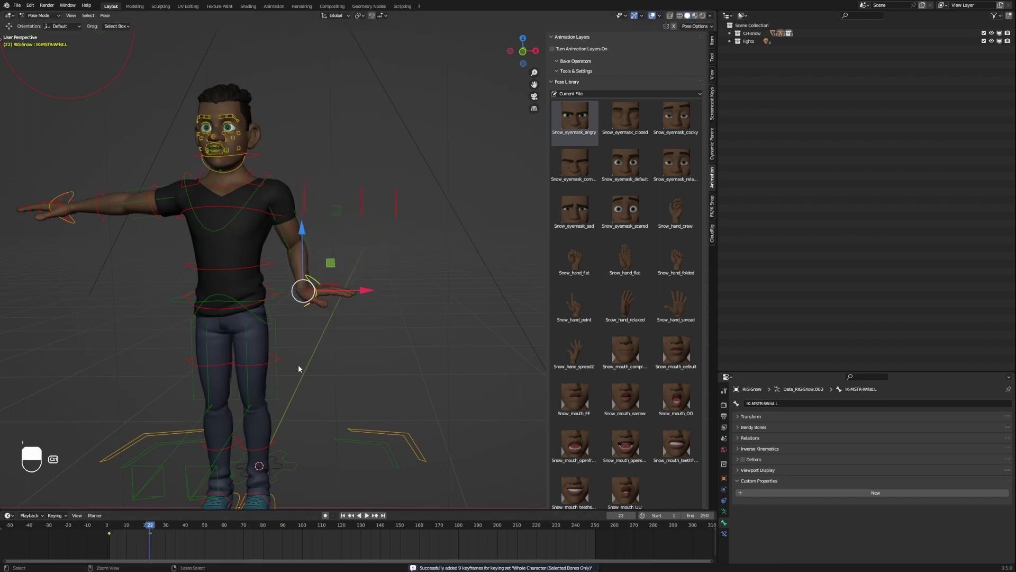
pyautogui.hotkey('ctrl', 'z')
pyautogui.hotkey('ctrl', 'z')
pyautogui.hotkey('ctrl', 'z')
pyautogui.hotkey('ctrl', 'z')
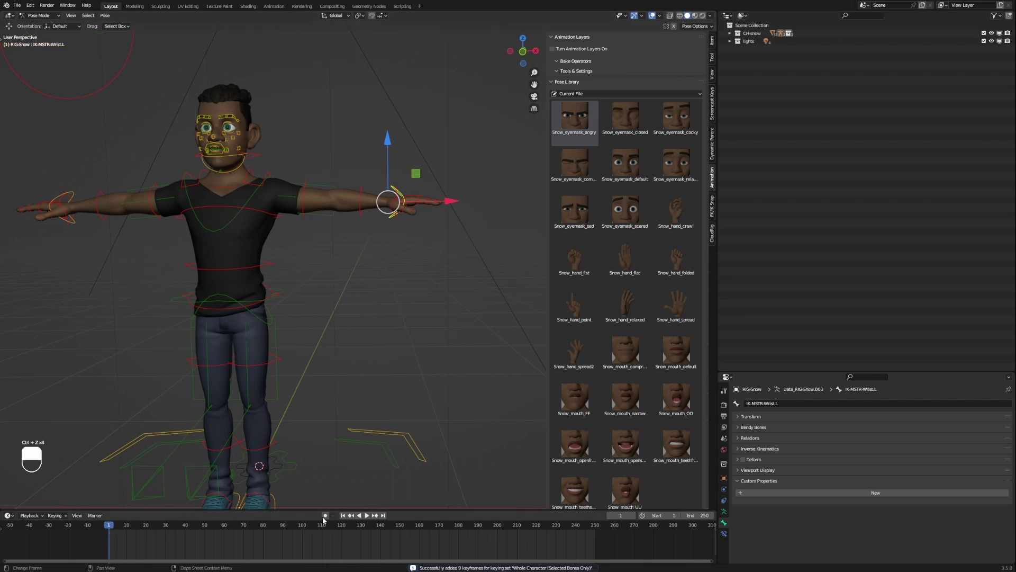
# - With Auto Keying on, lower the left wrist beside the hip at frame 22, then undo it
pyautogui.click(325, 516)
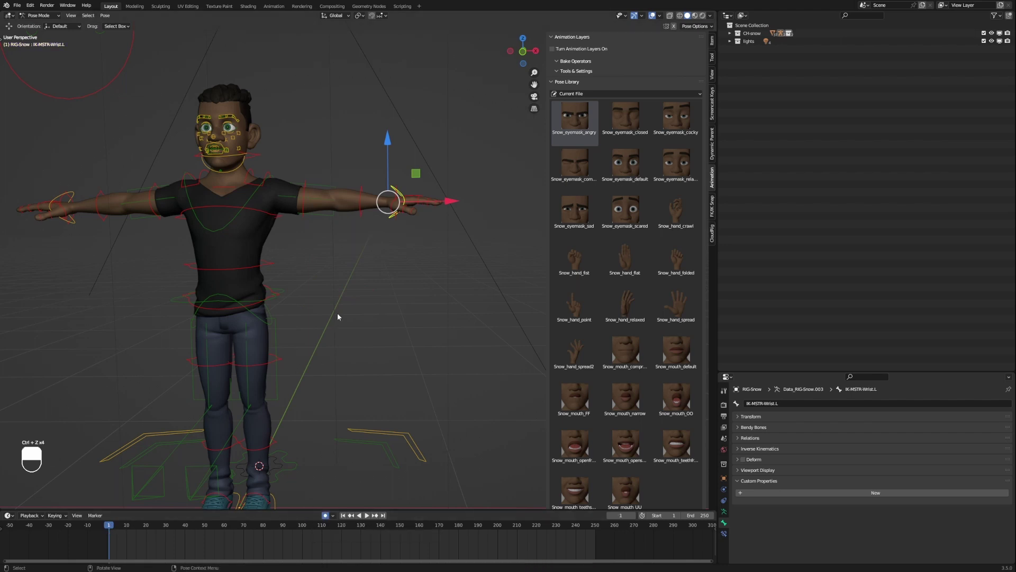
pyautogui.hotkey('ctrl', 'z')
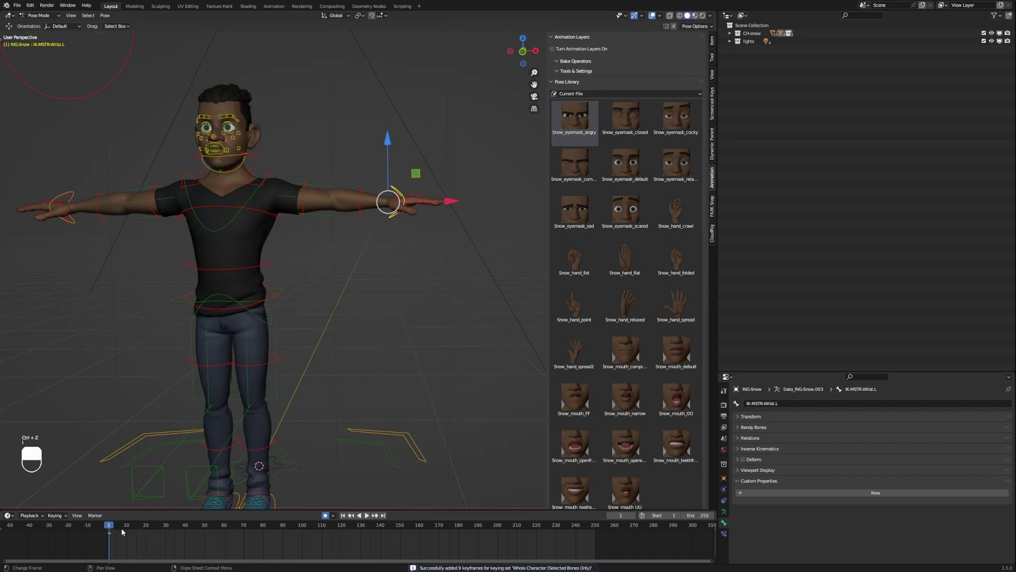
pyautogui.moveTo(109, 525); pyautogui.dragTo(150, 526)
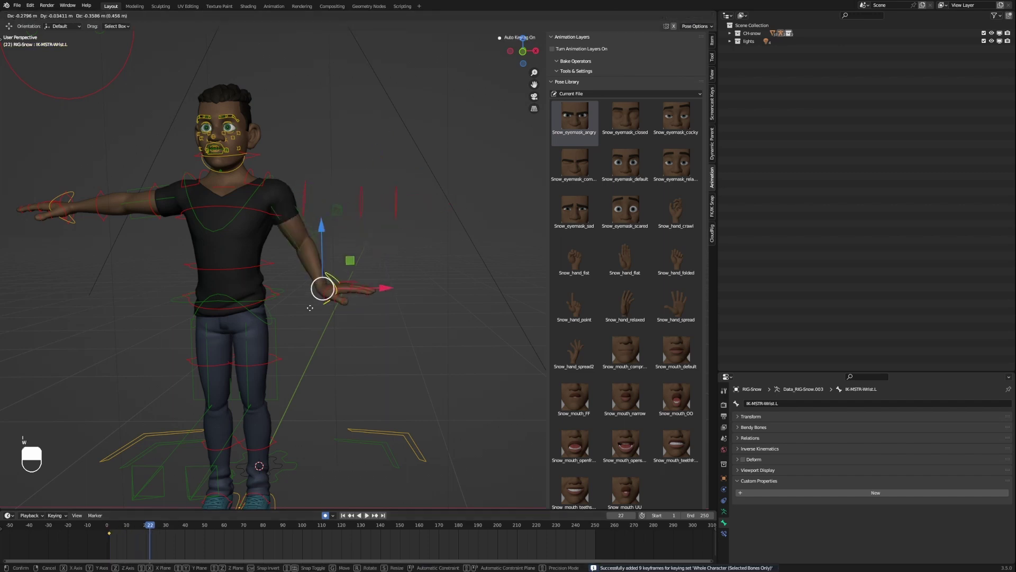
pyautogui.moveTo(390, 203); pyautogui.dragTo(288, 310)
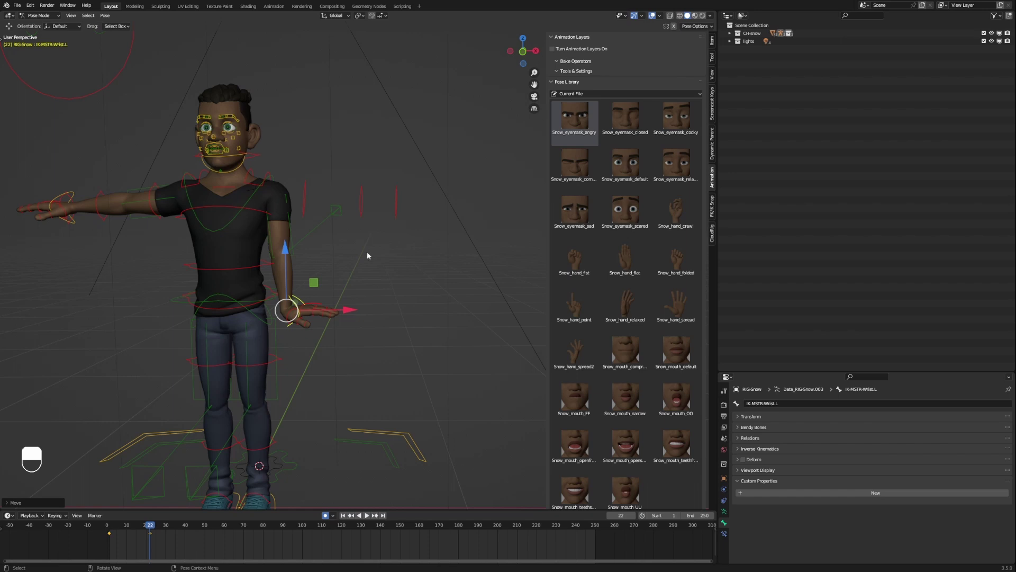
pyautogui.hotkey('ctrl', 'z')
pyautogui.hotkey('ctrl', 'z')
pyautogui.hotkey('ctrl', 'z')
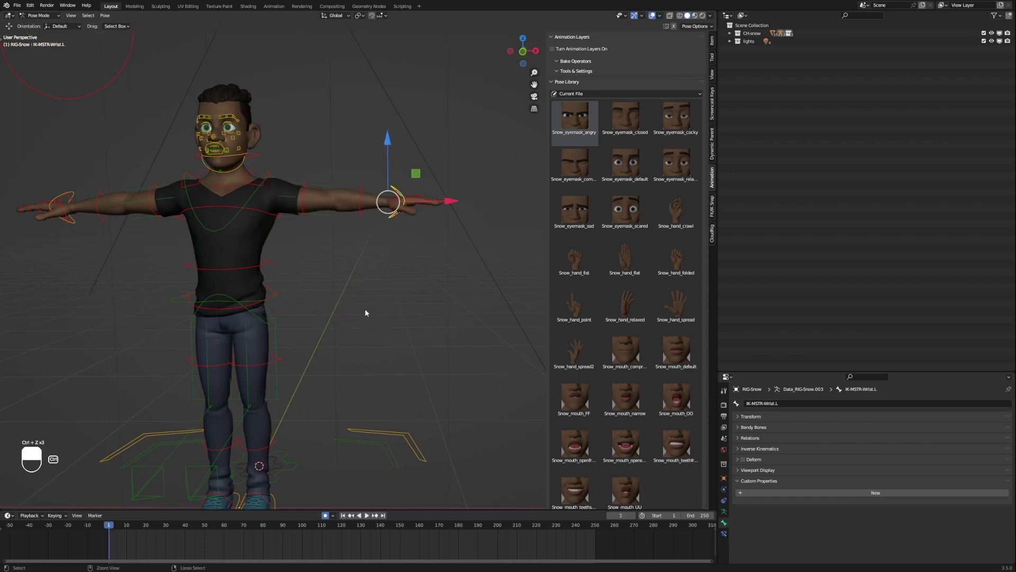
pyautogui.keyDown('shift'); pyautogui.moveTo(365, 309); pyautogui.dragTo(383, 308, button='middle'); pyautogui.keyUp('shift')
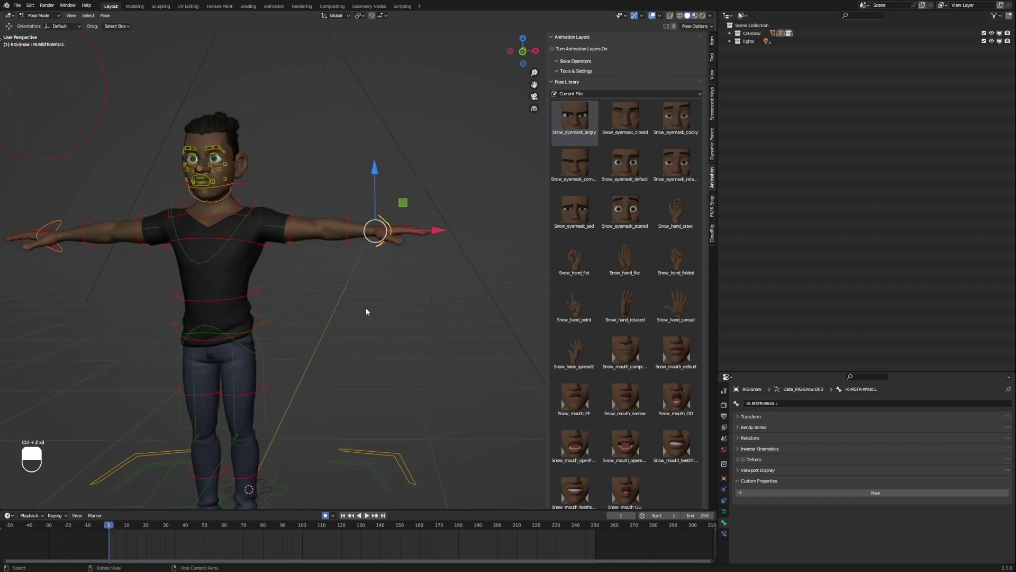
pyautogui.click(54, 516)
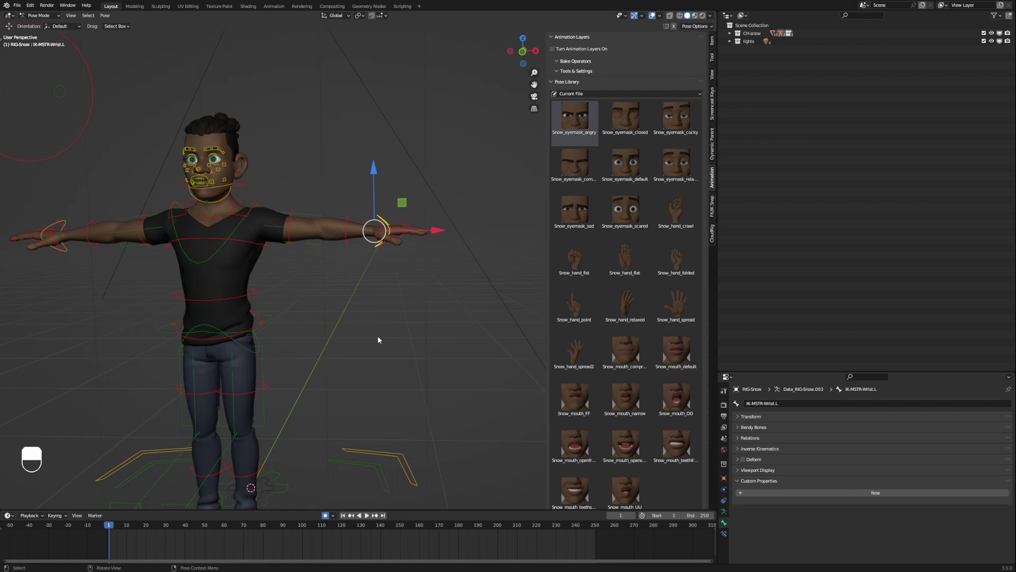
# - Show the wrist's transform values in the sidebar Item tab and key its X, Y, Z location
pyautogui.click(713, 57)
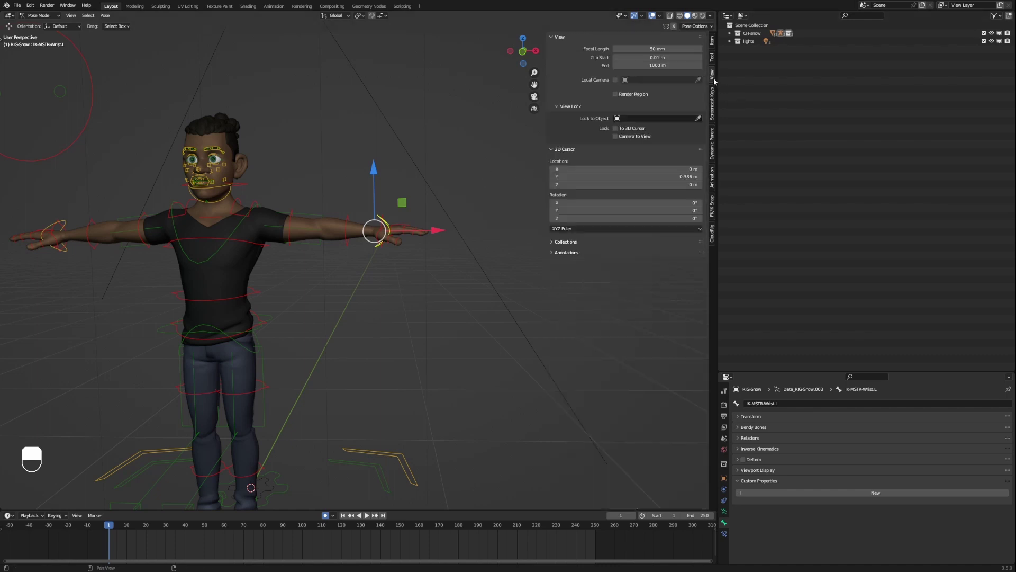
pyautogui.click(713, 42)
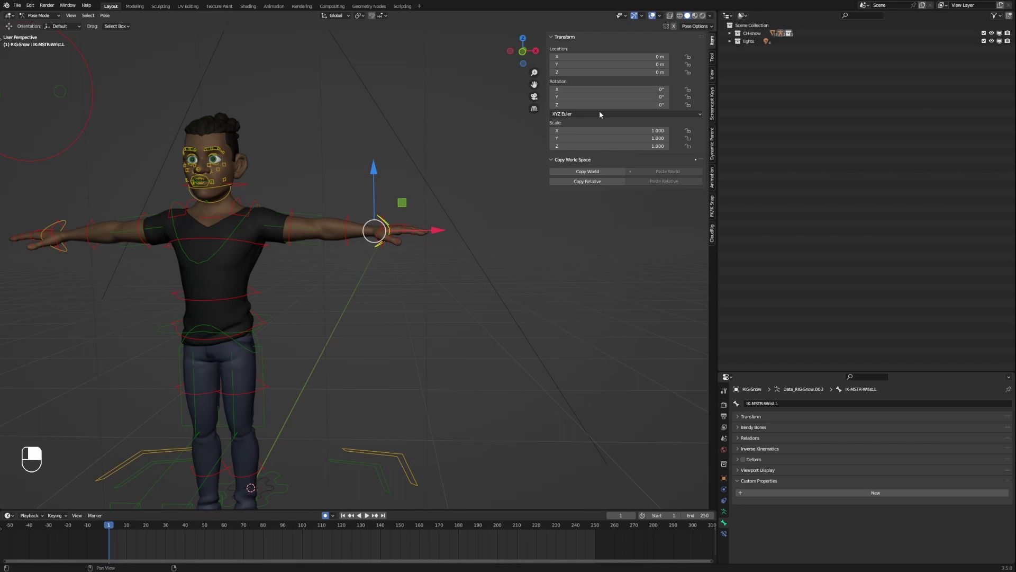
pyautogui.press('w')
pyautogui.press('w')
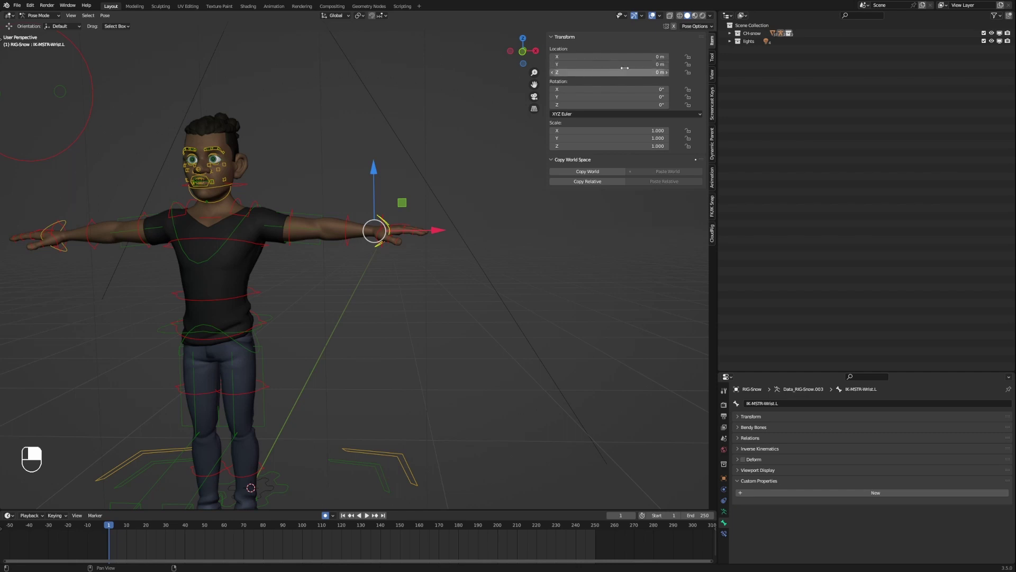
pyautogui.press('i')
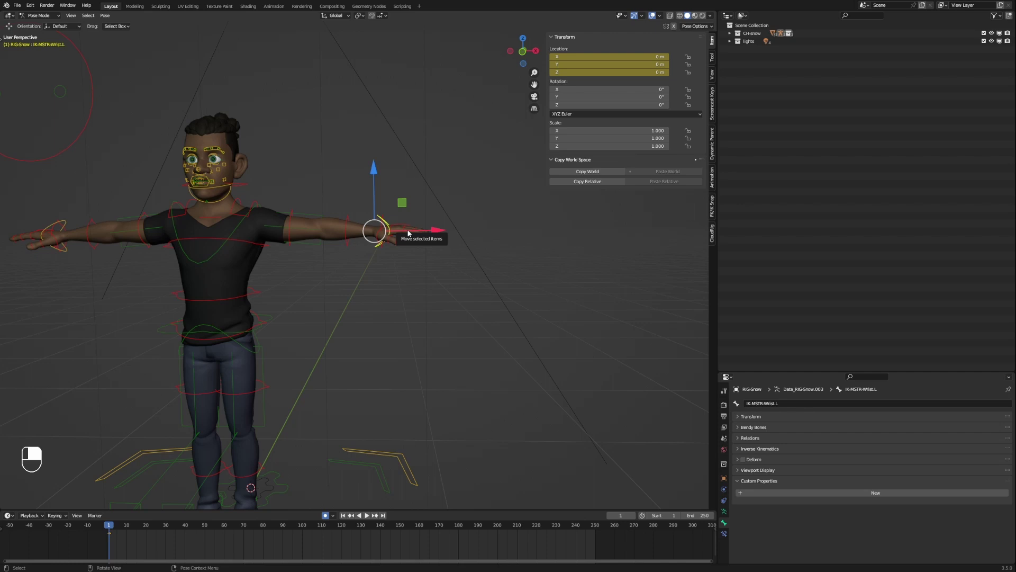
# - Key the wrist control's X, Y, Z rotation at frame 1, then orbit to an angled view
pyautogui.press('r')
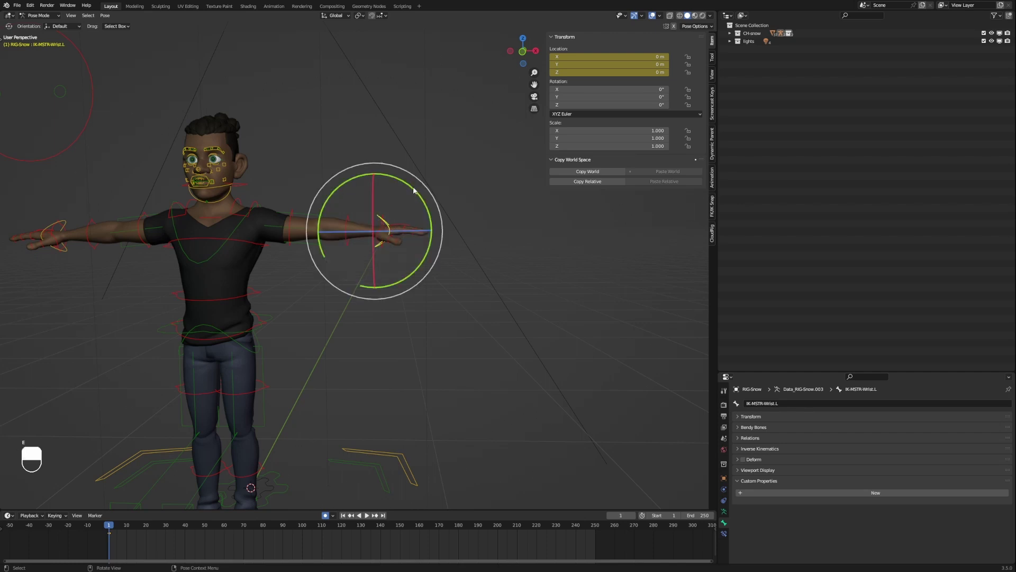
pyautogui.moveTo(418, 192); pyautogui.dragTo(412, 190)
pyautogui.press('BackSpace')
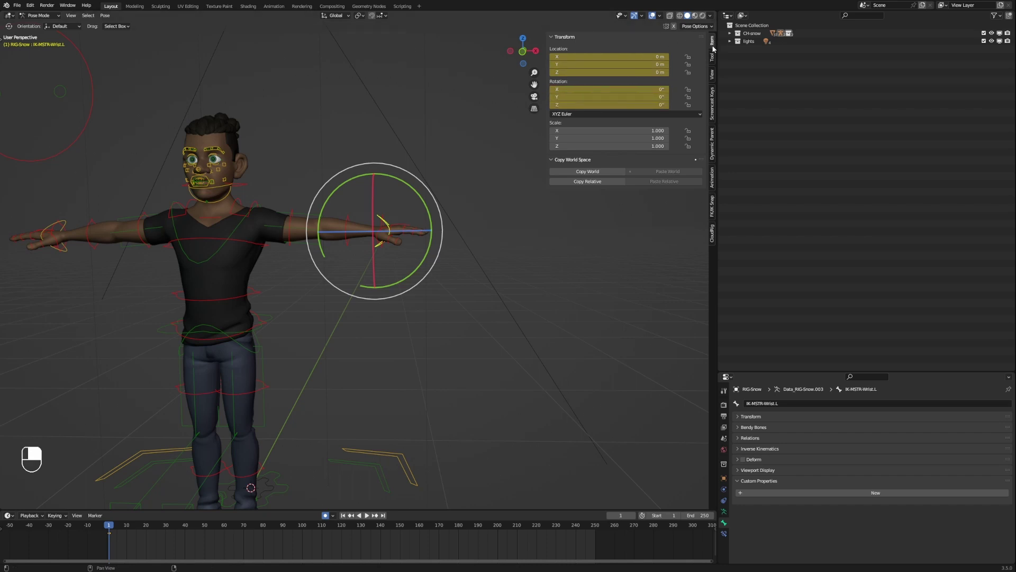
pyautogui.moveTo(508, 119); pyautogui.dragTo(372, 248, button='middle')
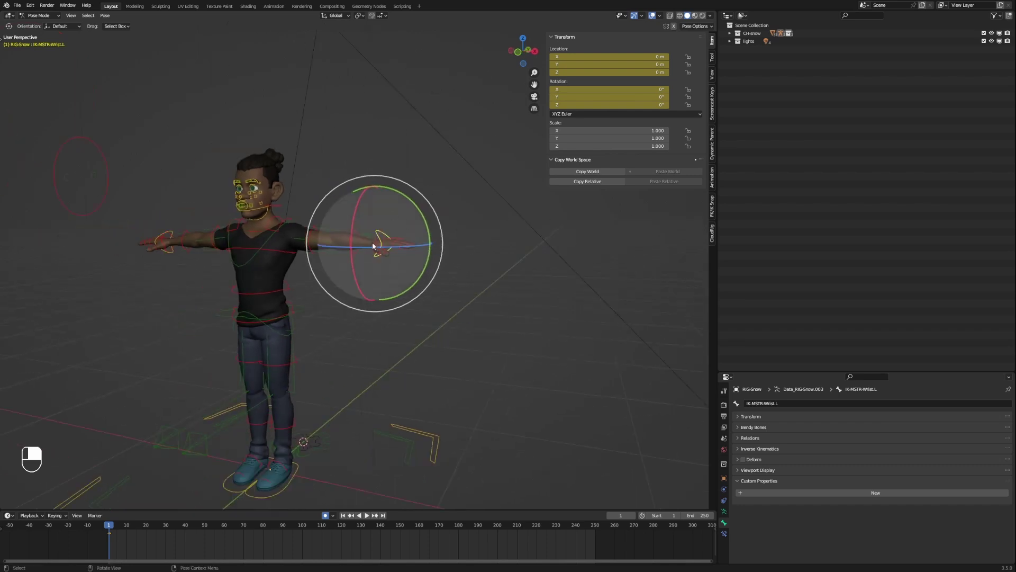
pyautogui.moveTo(374, 248)
pyautogui.mouseDown(button='middle')
pyautogui.moveTo(426, 236)
pyautogui.moveTo(415, 269)
pyautogui.moveTo(447, 254)
pyautogui.mouseUp(button='middle')
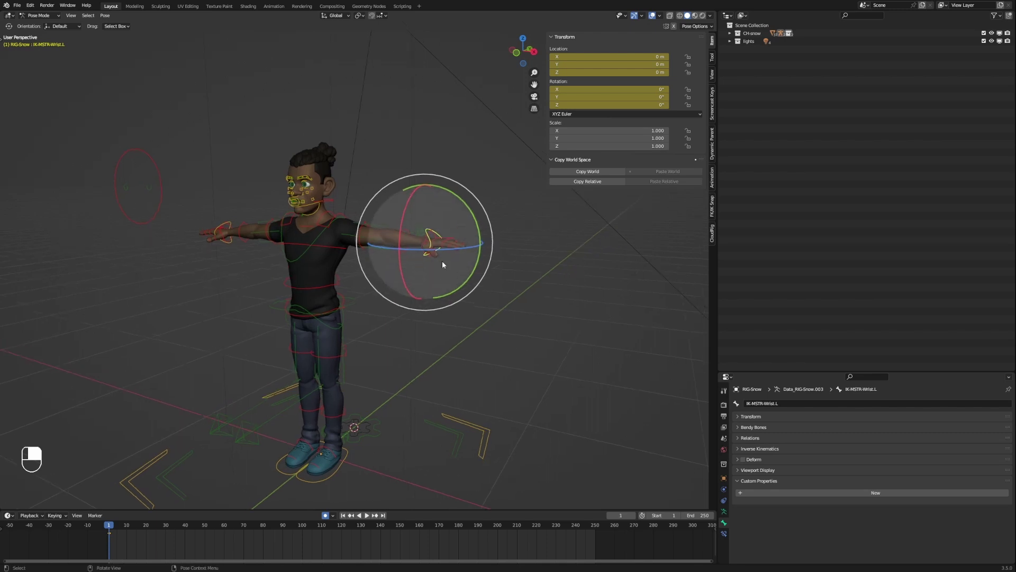